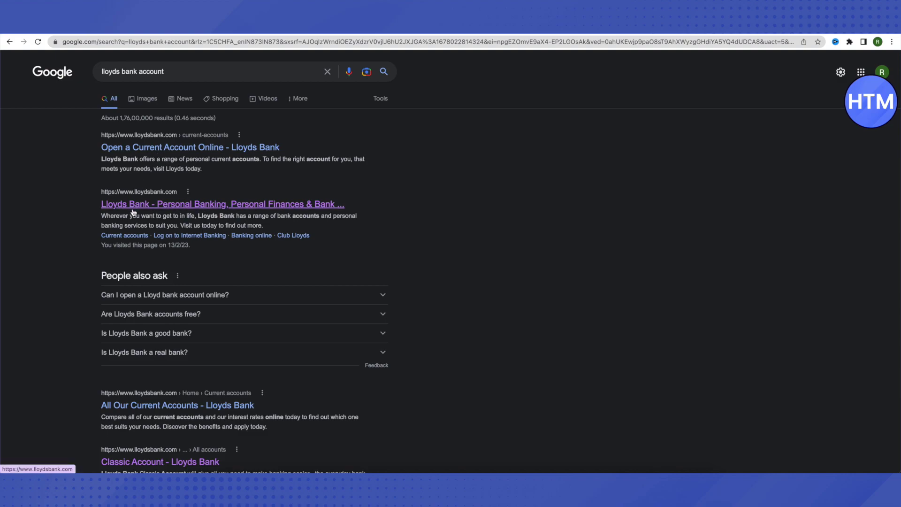
Bring up the link options for the Lloyds Bank - Personal Banking result in the 'lloyds bank account' search.
right_click(237, 208)
Open the Lloyds homepage in a new tab, browse Credit cards, Savings and ISAs, then reach Current accounts.
left_click(318, 210)
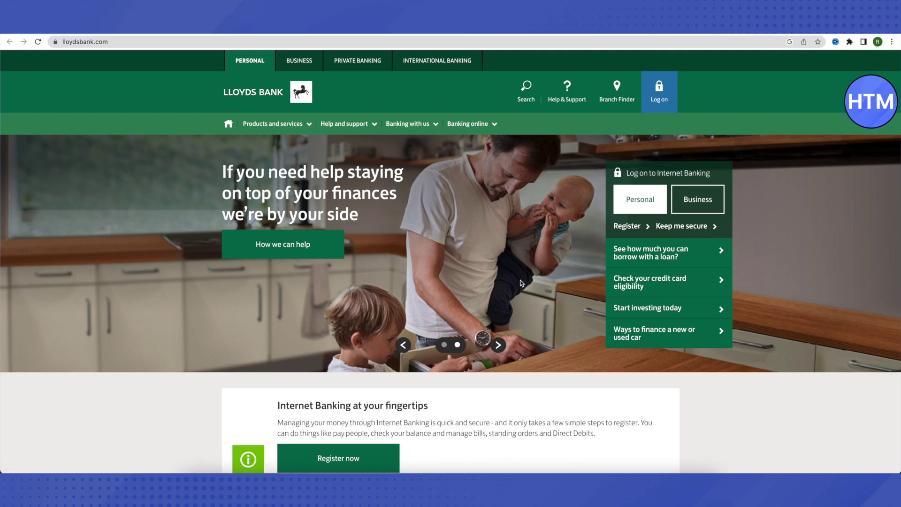
left_click(275, 125)
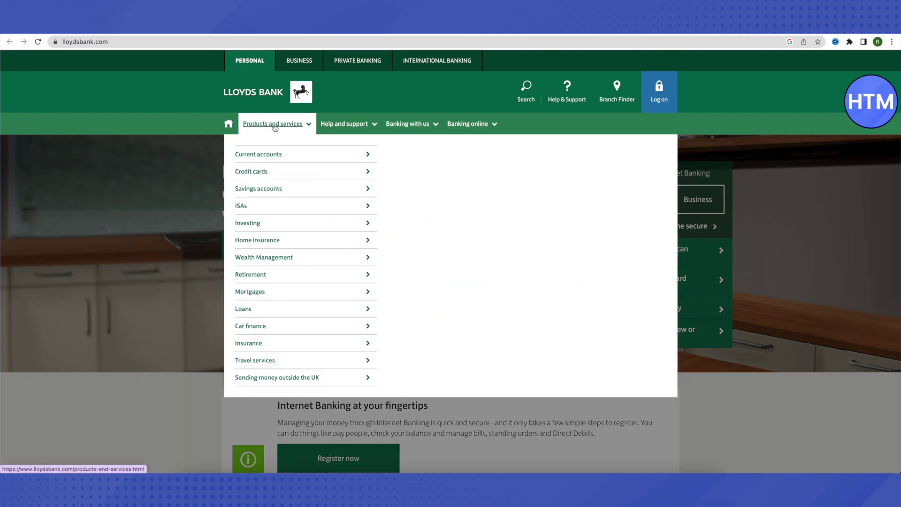
left_click(270, 168)
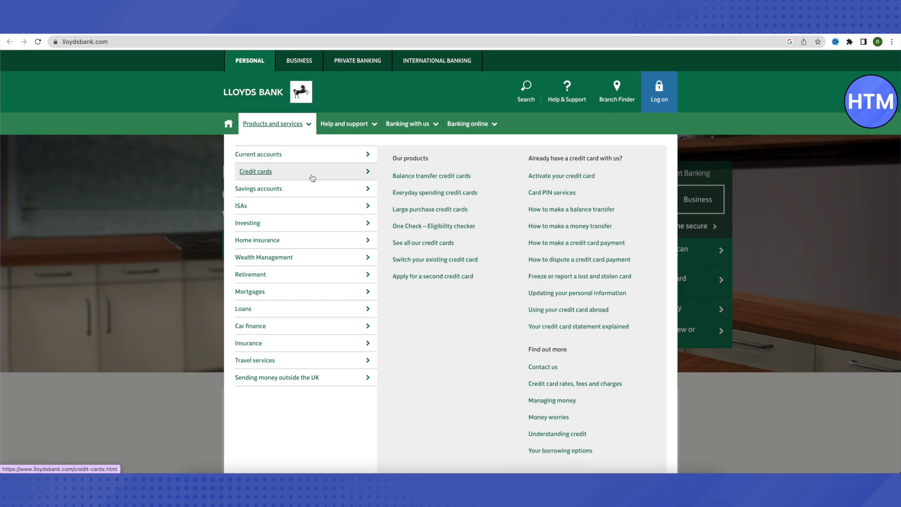
left_click(319, 188)
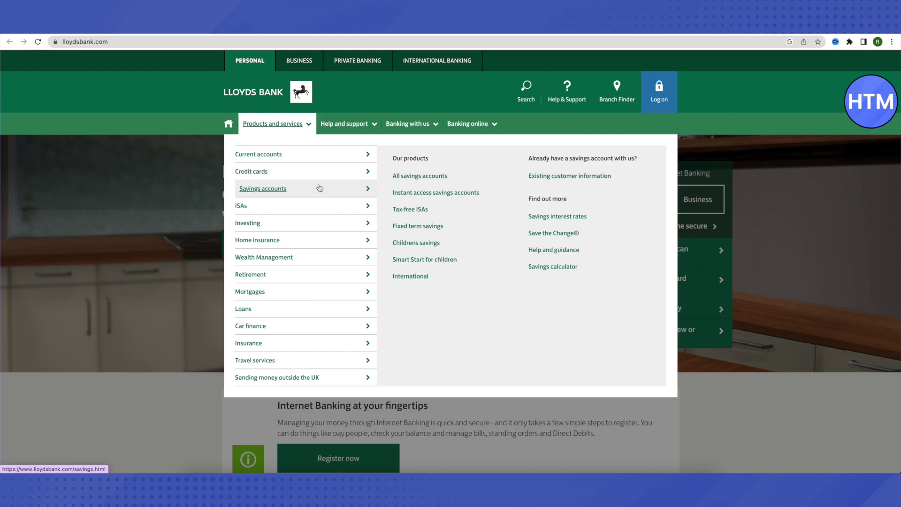
left_click(306, 206)
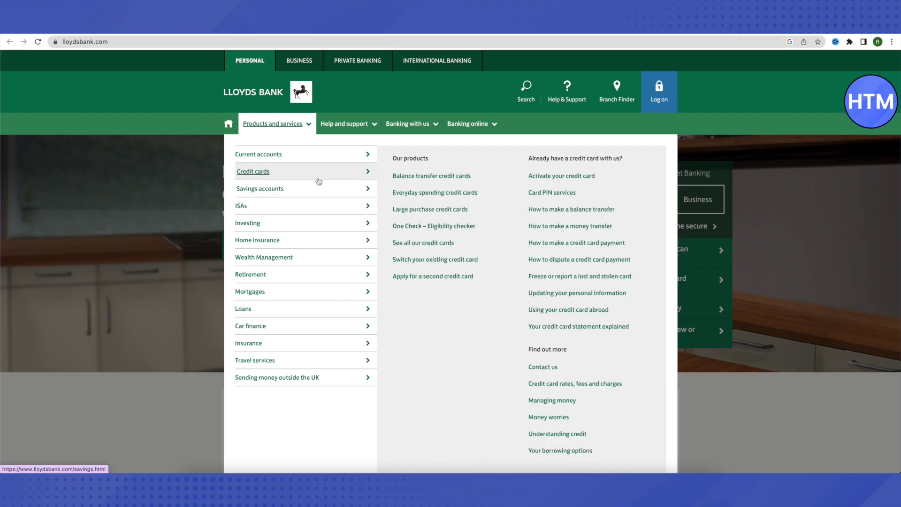
mouse_move(310, 159)
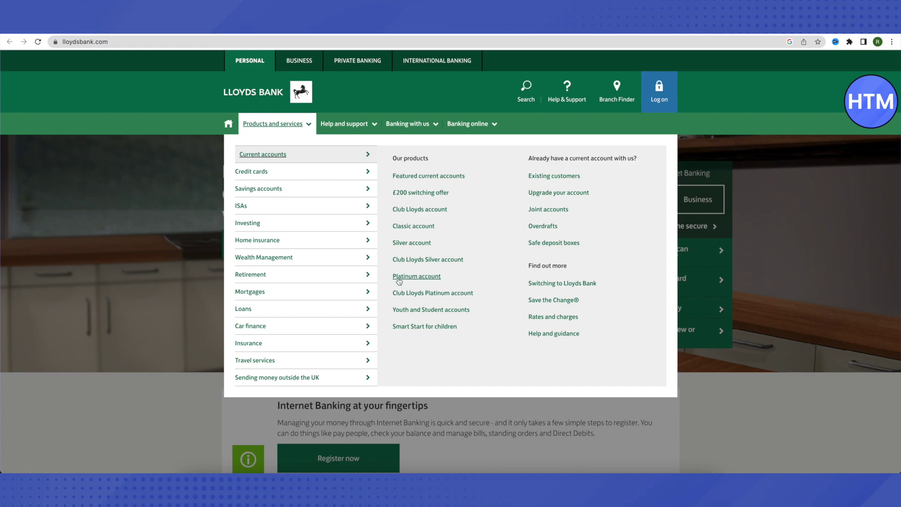
Open the Classic account page, look through it and jump to its 'I'm ready to apply' section.
left_click(404, 229)
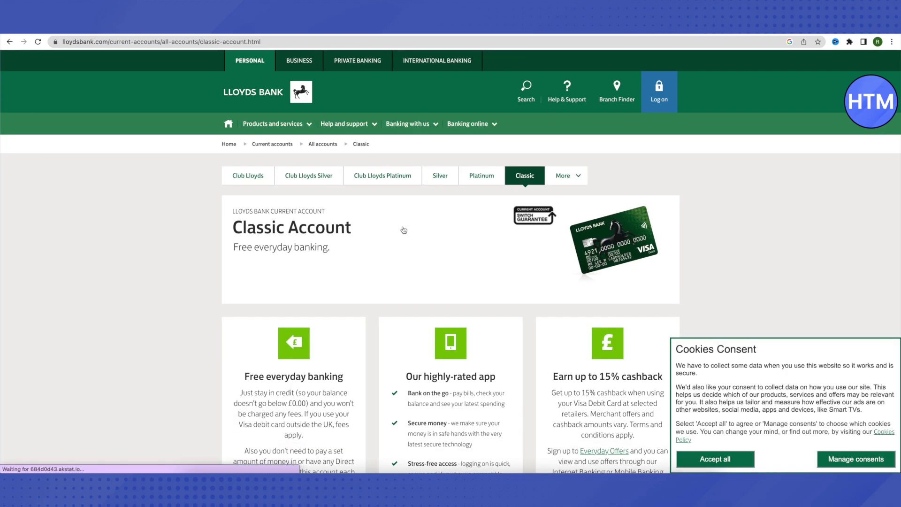
scroll(376, 226, "down", 4)
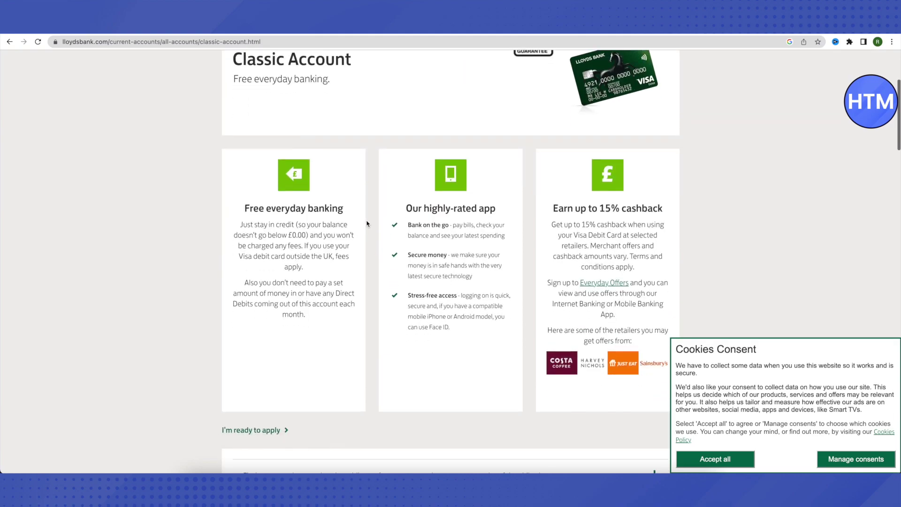
scroll(367, 224, "down", 1)
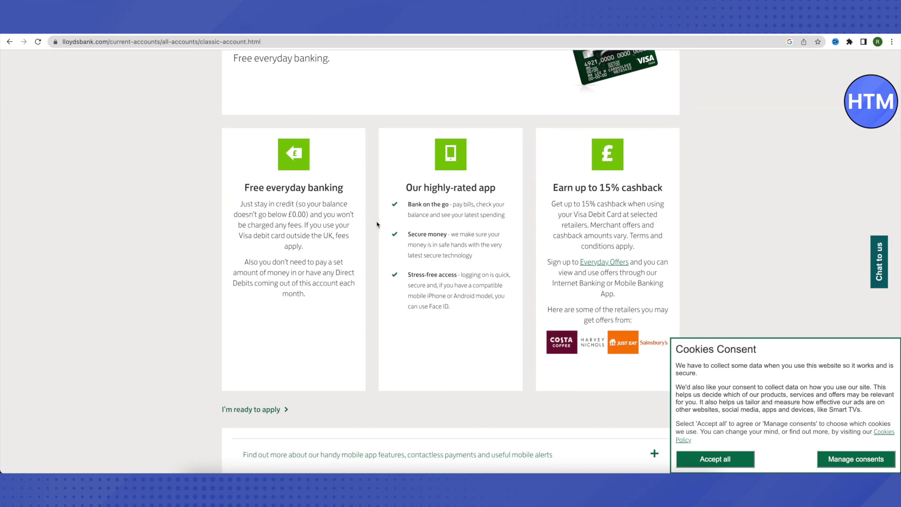
scroll(405, 235, "down", 3)
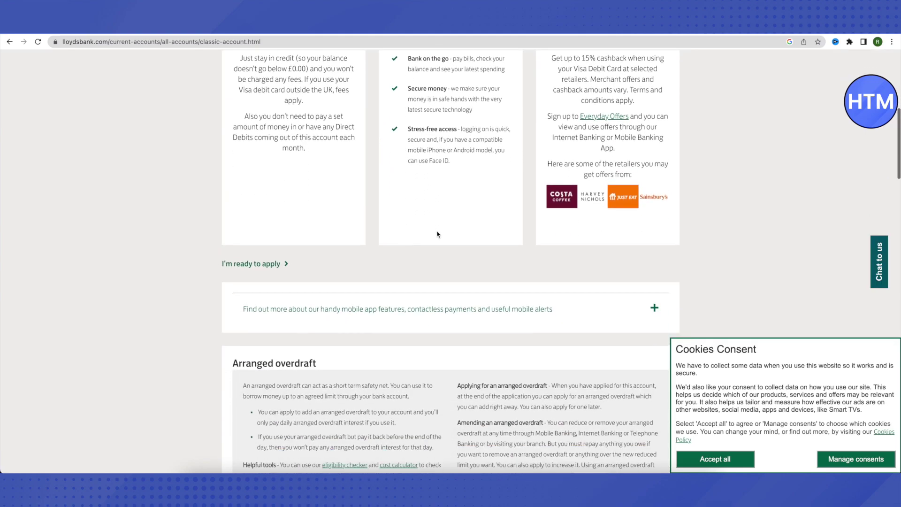
scroll(438, 233, "down", 2)
scroll(438, 232, "up", 3)
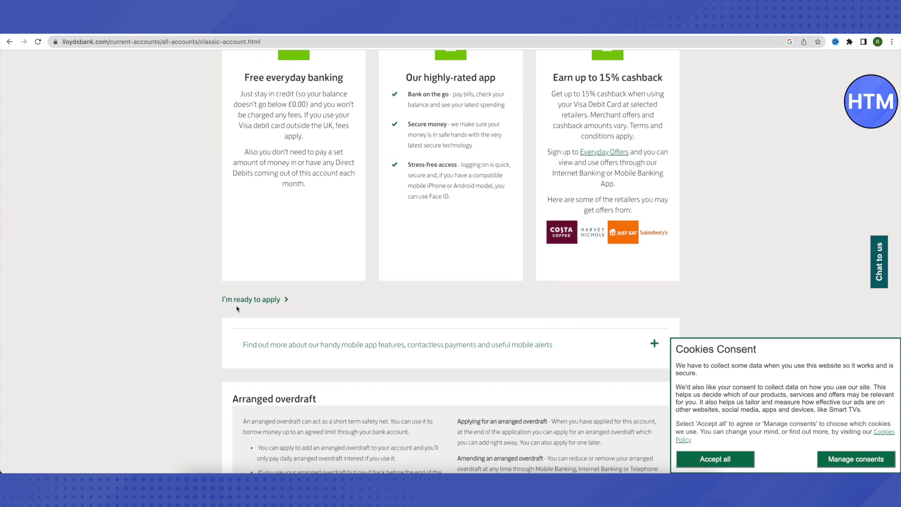
left_click(262, 302)
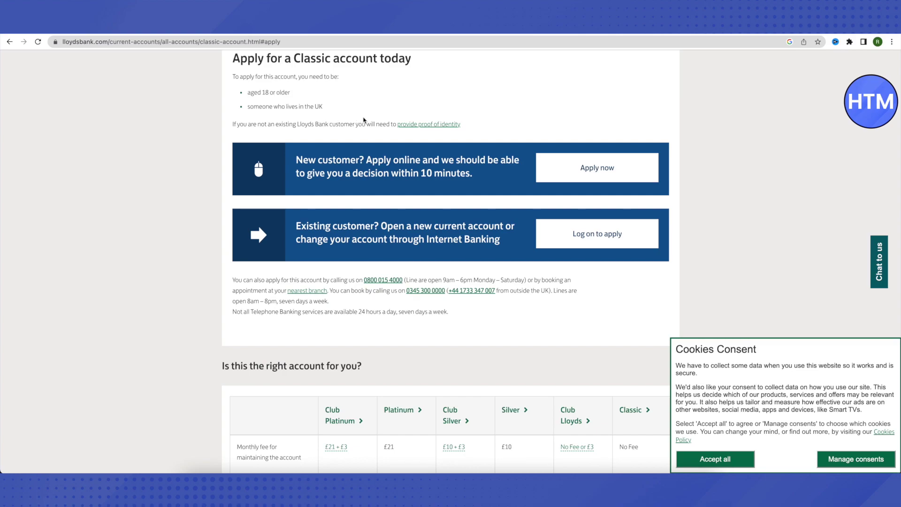
Start the new-customer Classic account application, going back and retrying Apply now after an error page.
left_click(597, 173)
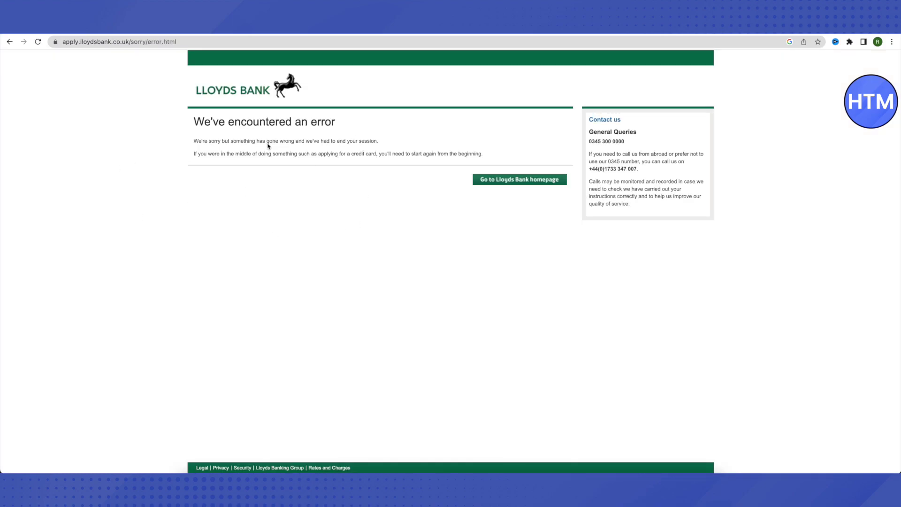
left_click(10, 45)
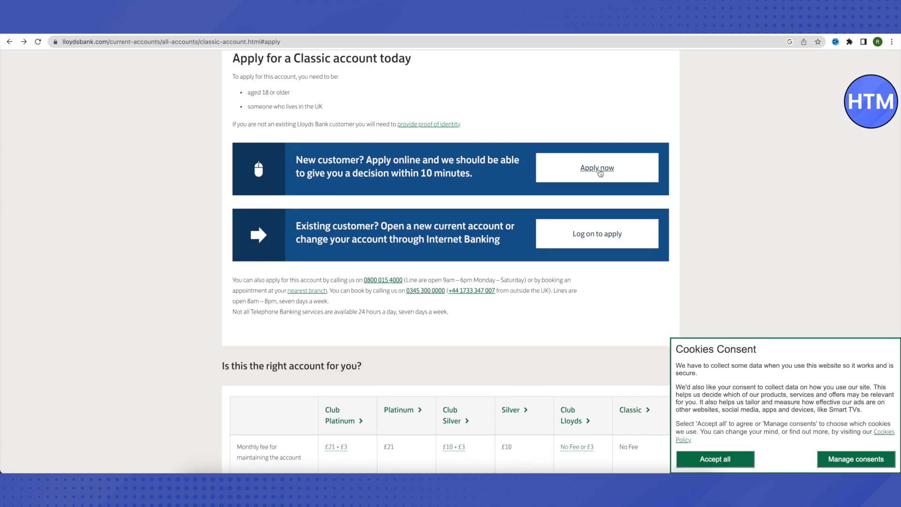
left_click(599, 170)
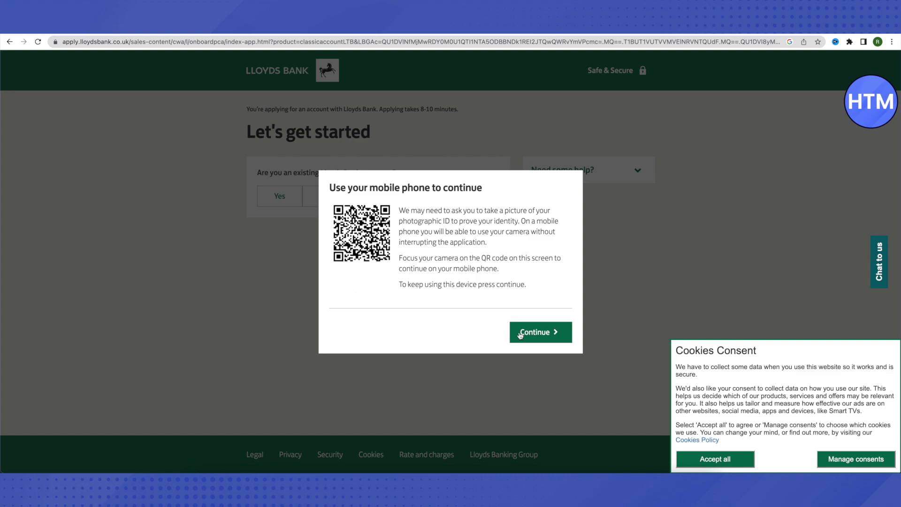
Stay on this computer and answer No (existing customer), No (previous application), Yes (main account).
left_click(543, 335)
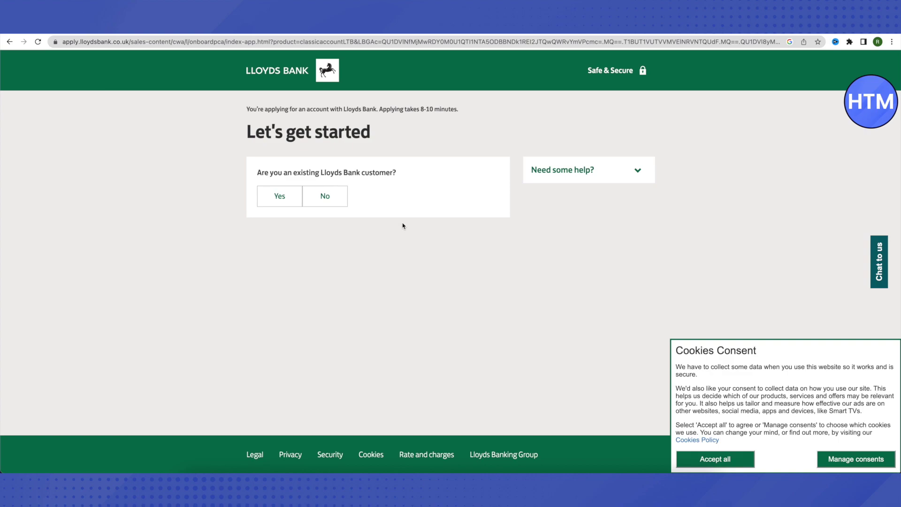
left_click(325, 199)
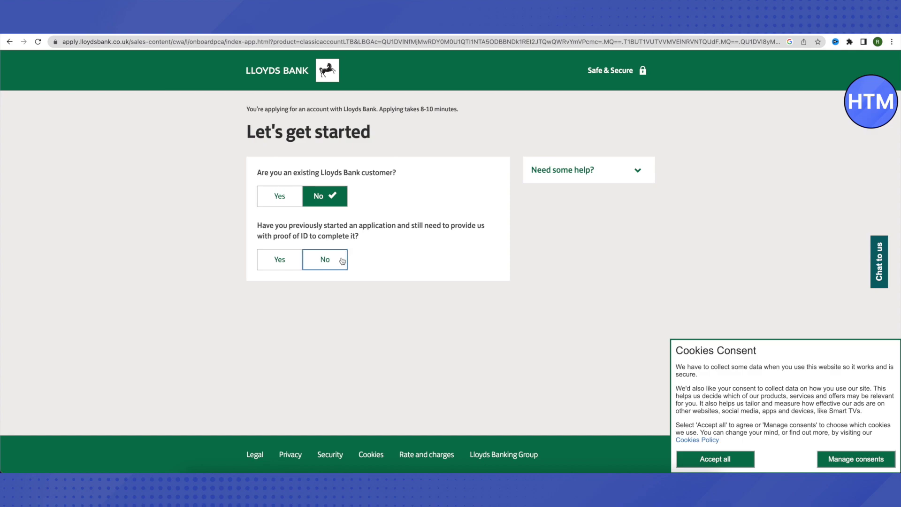
left_click(330, 266)
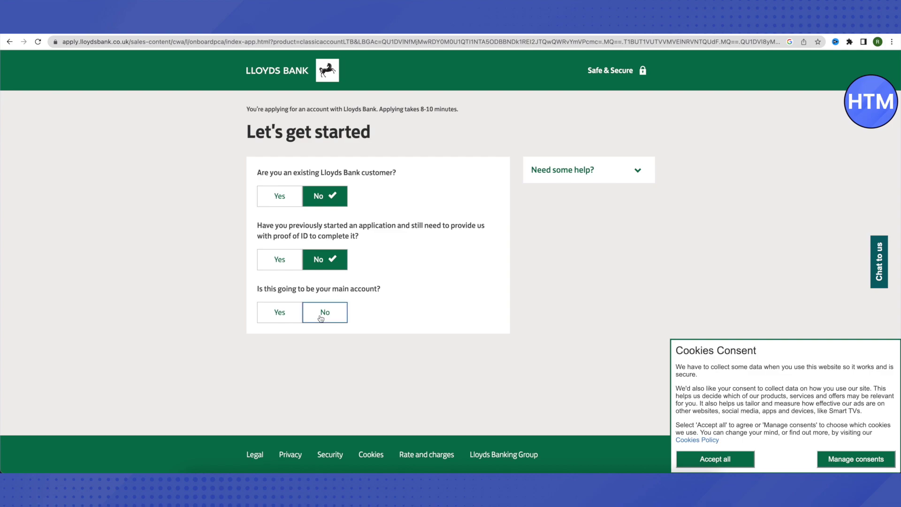
left_click(281, 316)
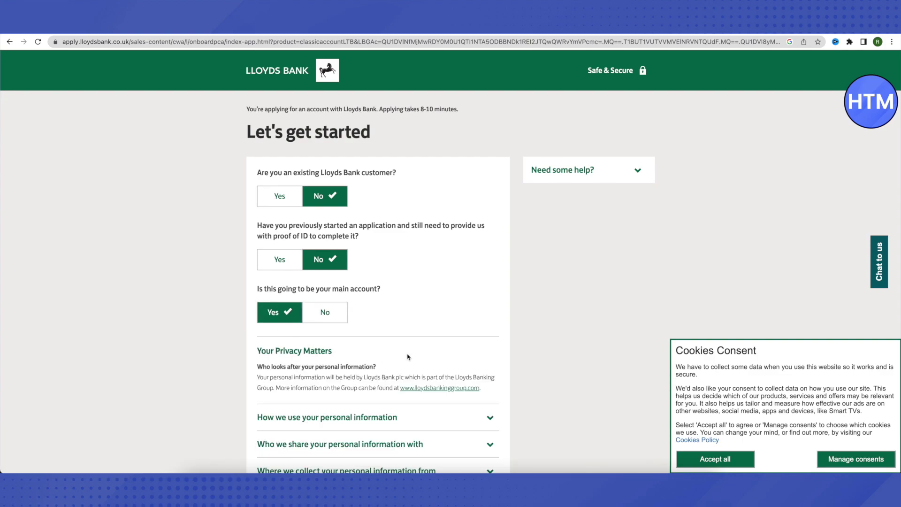
scroll(411, 357, "down", 2)
scroll(411, 357, "down", 6)
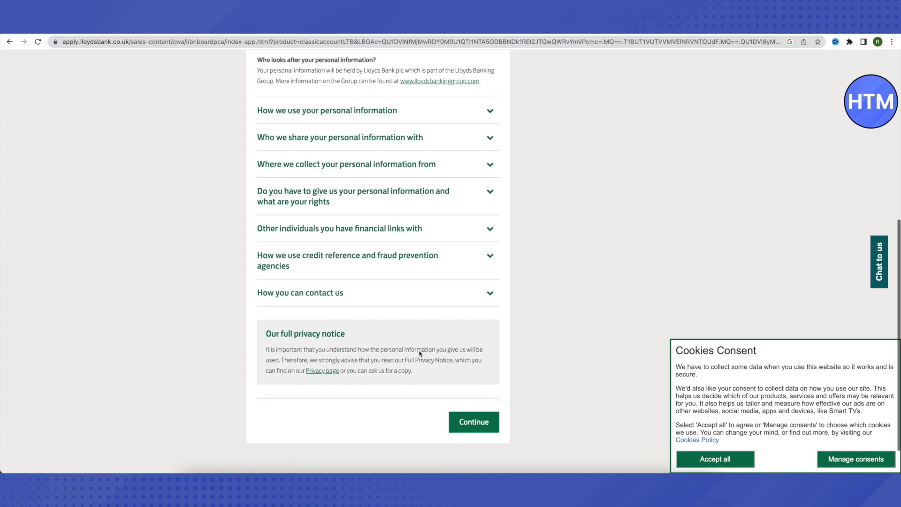
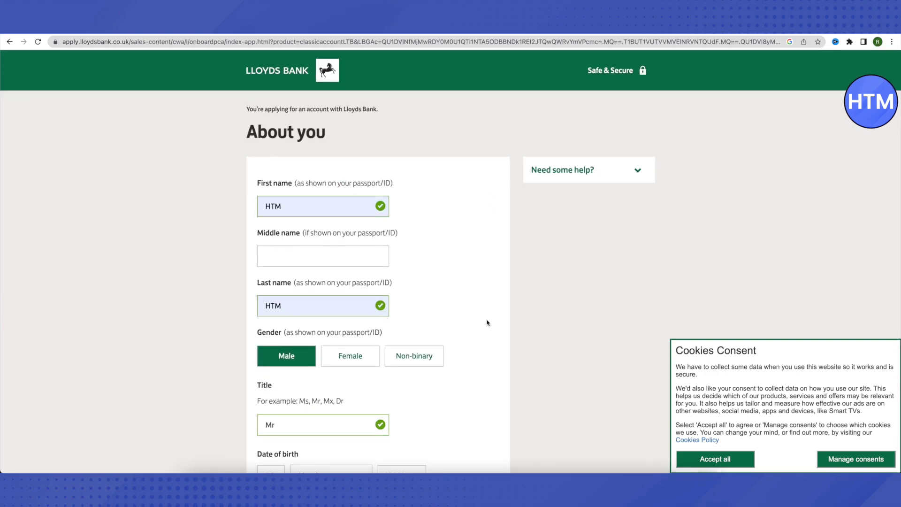
Enter the date of birth as 14 October 1996.
scroll(486, 323, "down", 5)
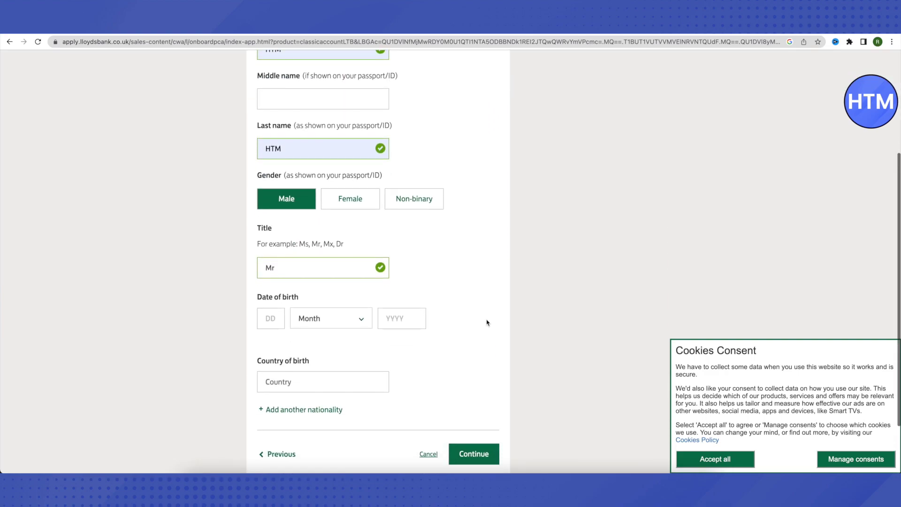
left_click(271, 318)
type("14")
left_click(331, 318)
left_click(329, 444)
left_click(389, 323)
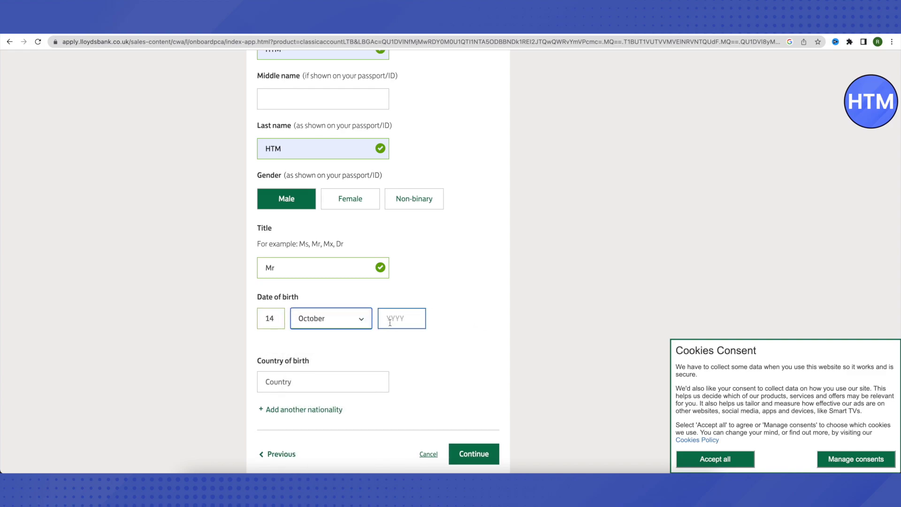
left_click(404, 342)
Set India as the country of birth and confirm Indian nationality.
left_click(300, 381)
type("Indian")
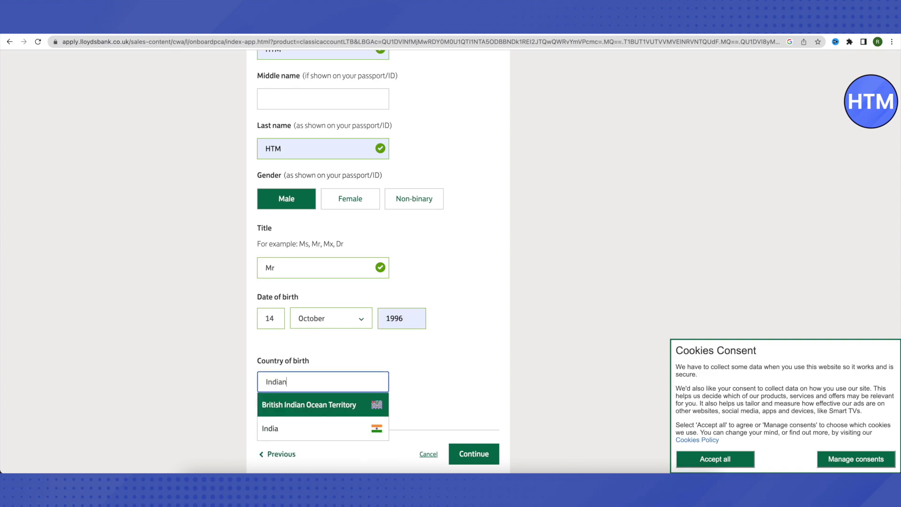
left_click(301, 428)
scroll(310, 375, "down", 3)
left_click(302, 333)
Give October 2022 as the UK arrival date and answer No to indefinite leave to remain.
scroll(303, 337, "down", 3)
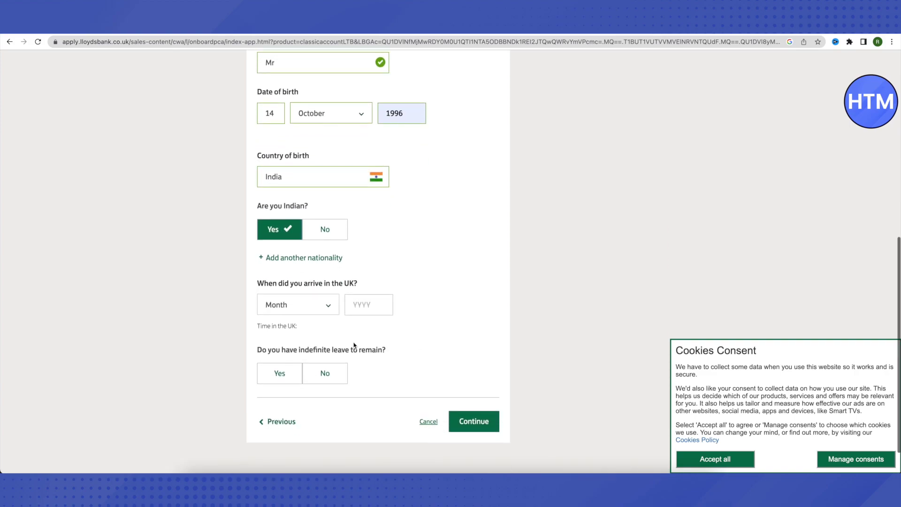
left_click(296, 265)
left_click(273, 390)
left_click(368, 266)
type("2022")
left_click(327, 336)
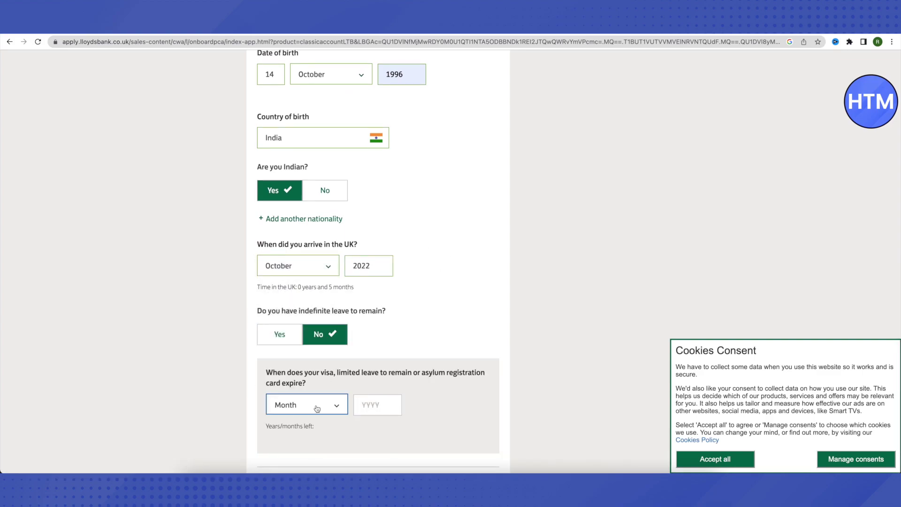
Set the visa expiry date to October 2024.
left_click(315, 404)
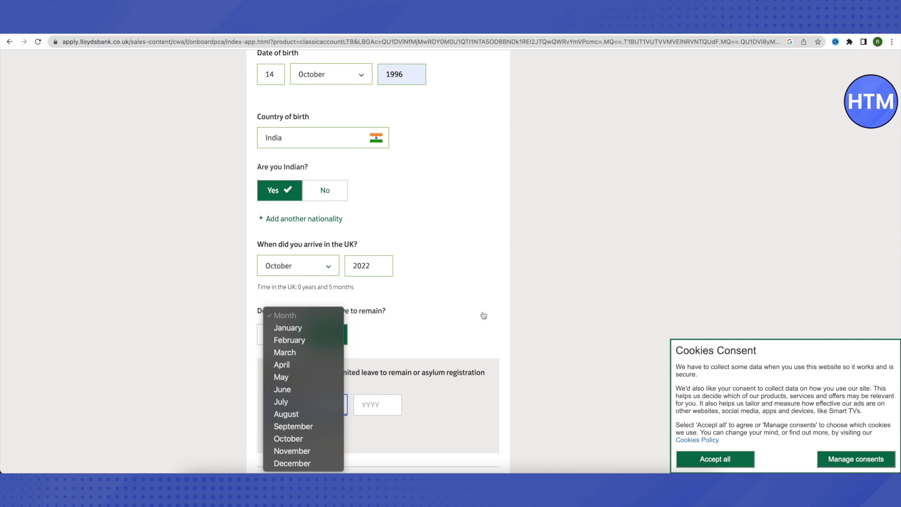
left_click(289, 439)
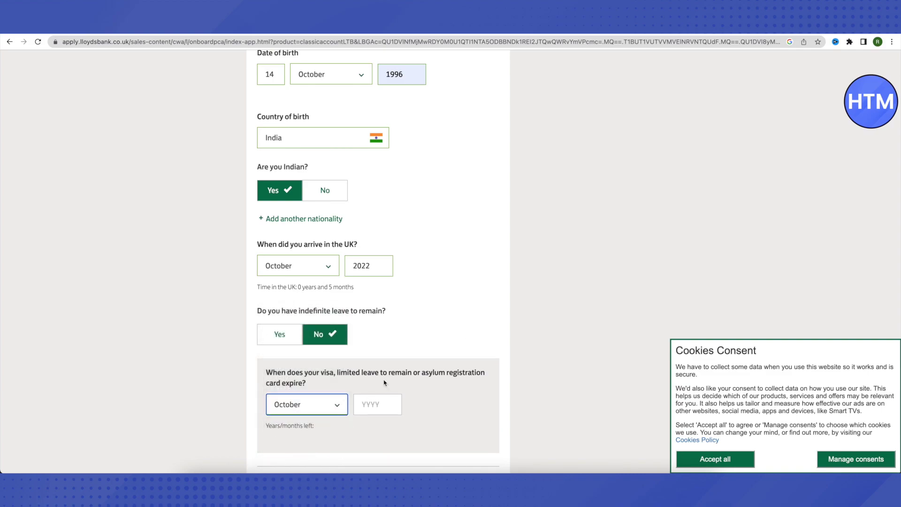
scroll(389, 302, "down", 3)
left_click(389, 302)
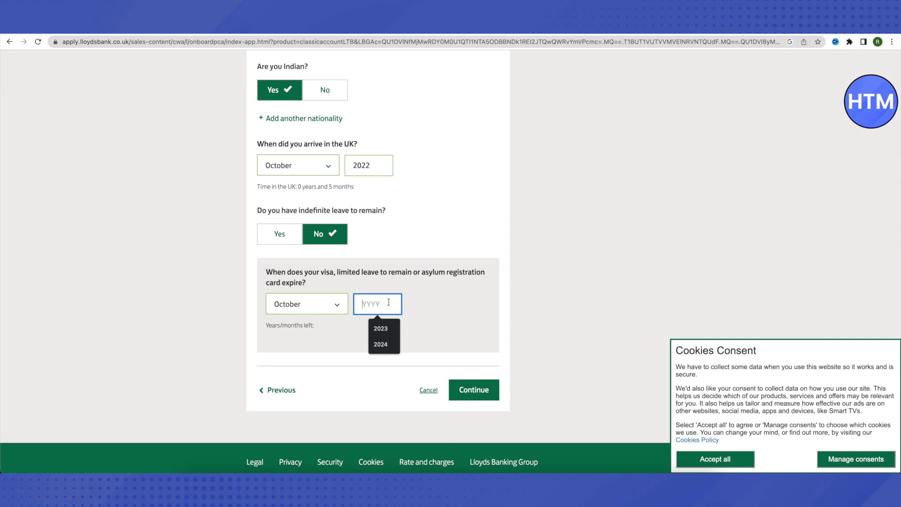
type("2024")
left_click(562, 227)
Submit About you, then fill in the household postcode and house number.
left_click(478, 390)
left_click(291, 256)
left_click(282, 244)
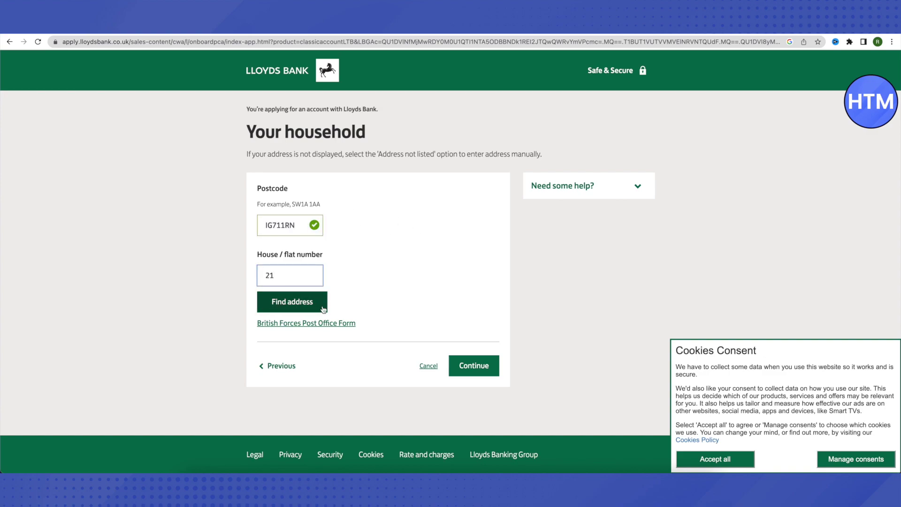
Look up the postcode, then enter building number 21 and building name 'Shiv'.
left_click(290, 307)
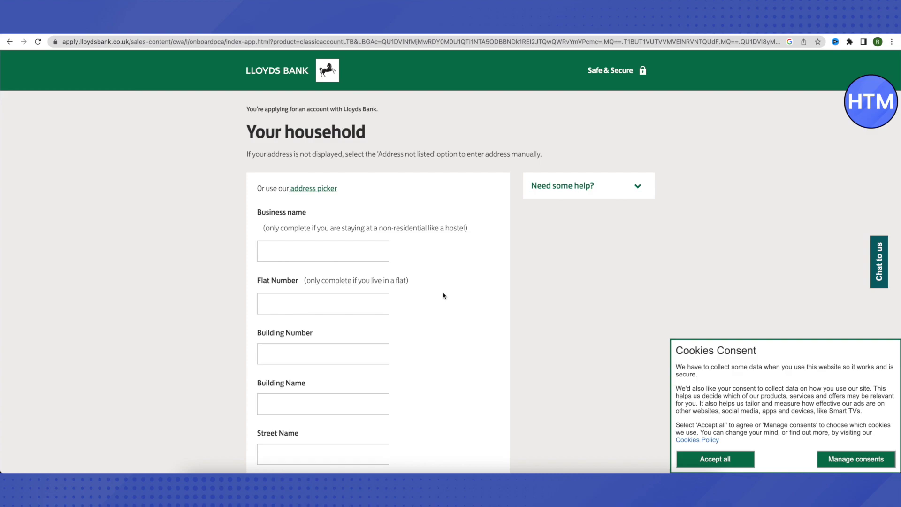
scroll(444, 296, "down", 3)
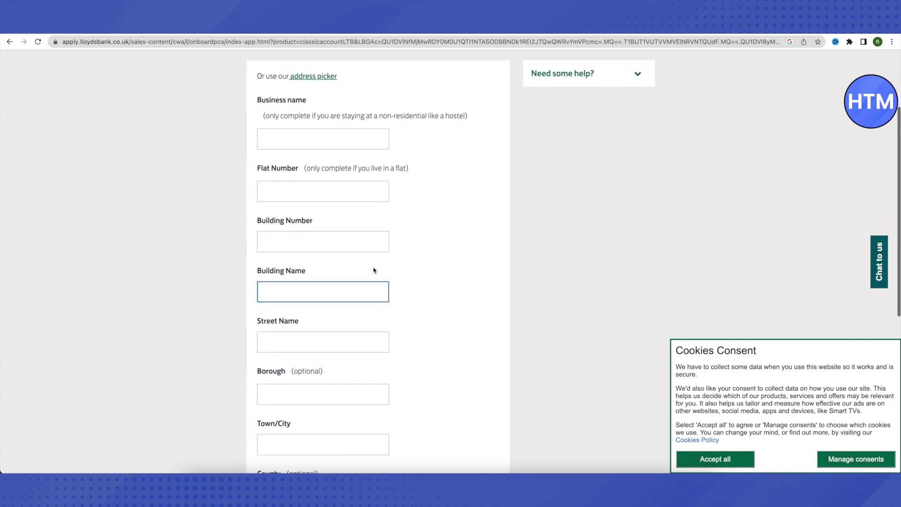
left_click(318, 241)
type("21")
left_click(303, 287)
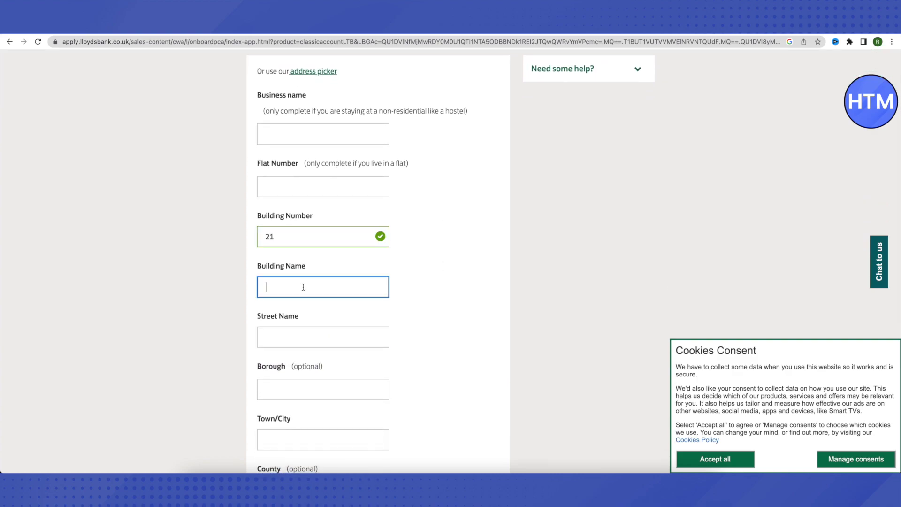
type("Shiv")
Fill in the street name 'Count' and town 'Manchester', and answer No to having a partner.
scroll(359, 288, "down", 2)
left_click(316, 250)
type("County Inn")
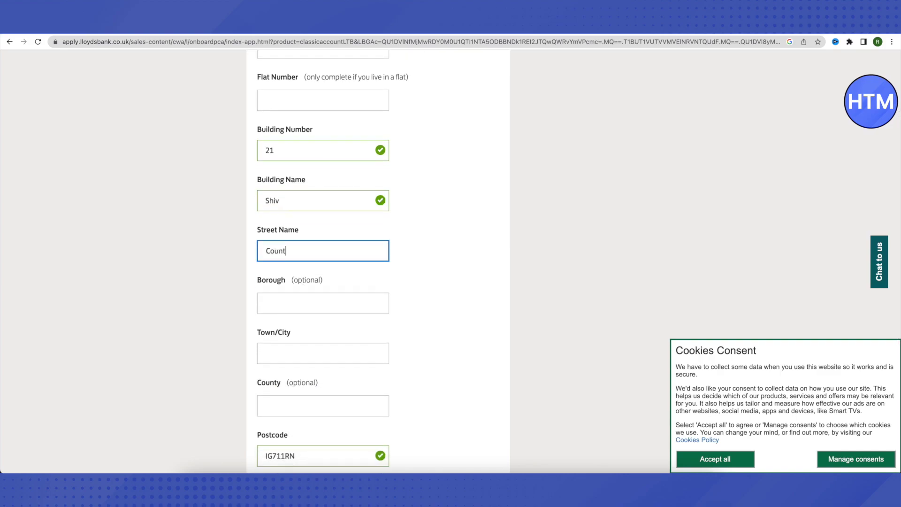
scroll(447, 244, "down", 2)
left_click(313, 248)
type("Manche")
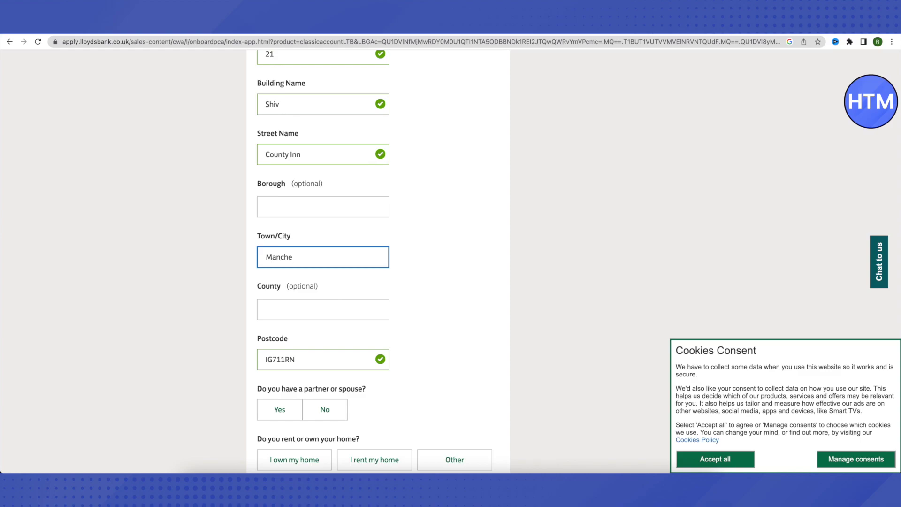
type("ster")
scroll(332, 289, "down", 3)
left_click(332, 289)
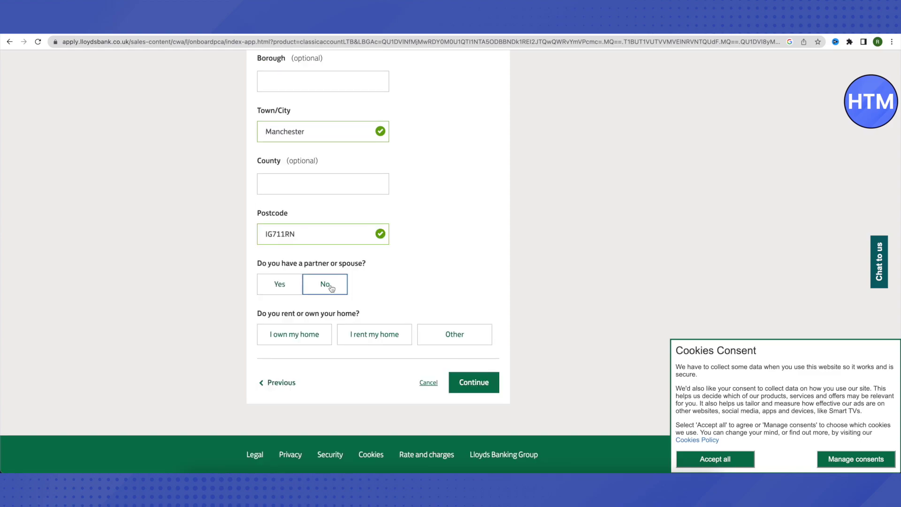
Record the home as rented, not from the Council, at 700 per month.
left_click(380, 332)
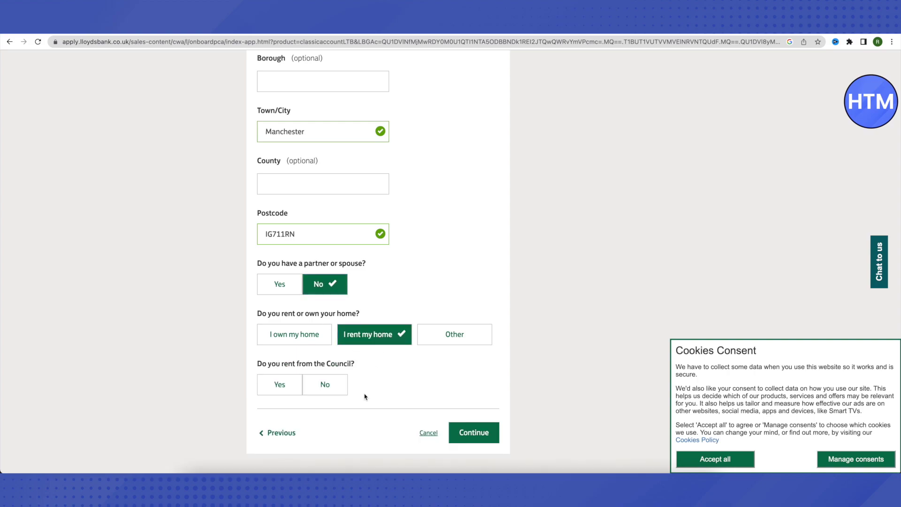
scroll(342, 392, "down", 1)
left_click(338, 341)
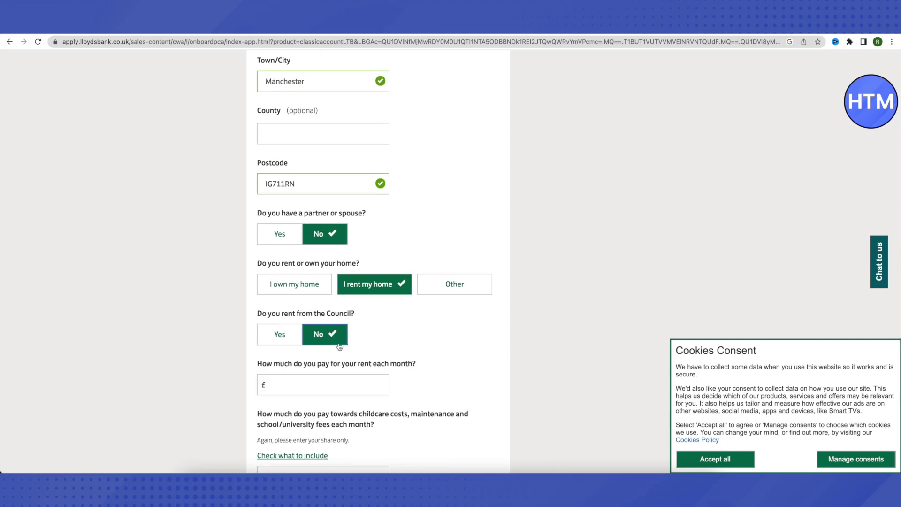
scroll(490, 372, "down", 2)
left_click(292, 307)
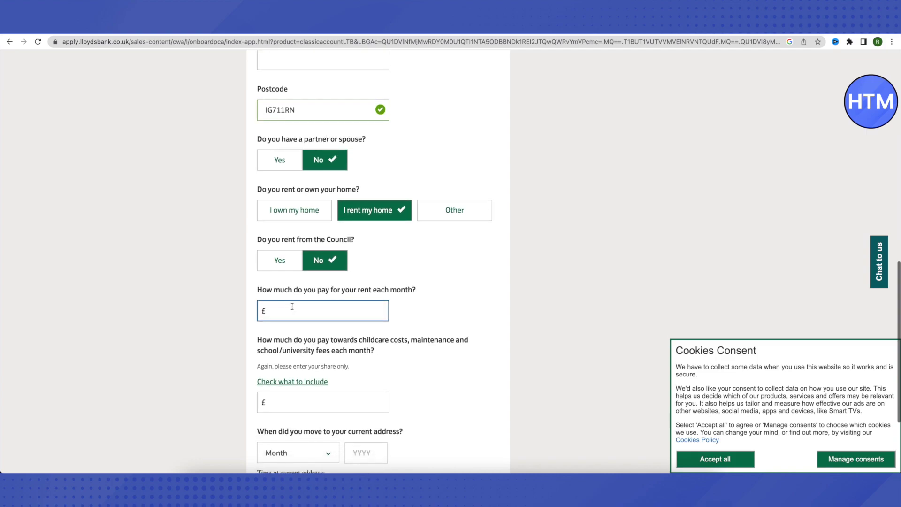
type("700")
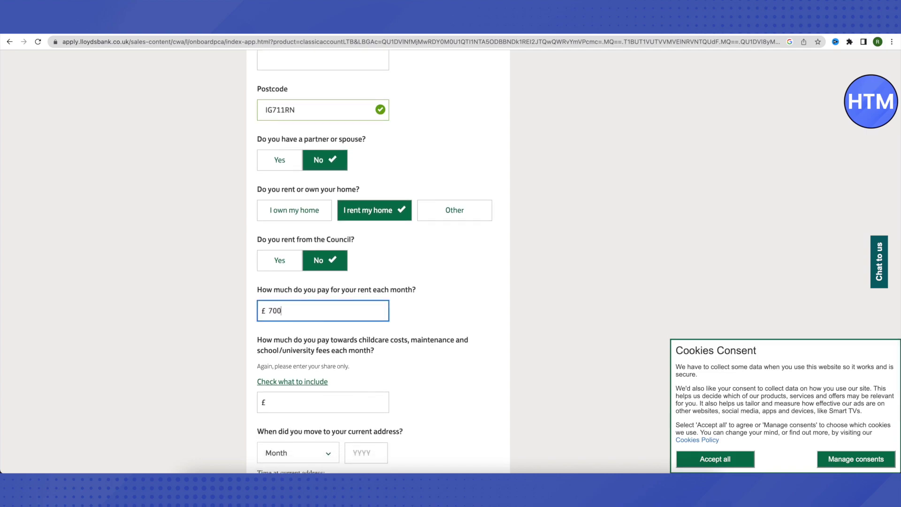
left_click(432, 328)
Enter 0 for childcare and fees and a move-in date of October 2022.
scroll(450, 368, "down", 3)
left_click(290, 277)
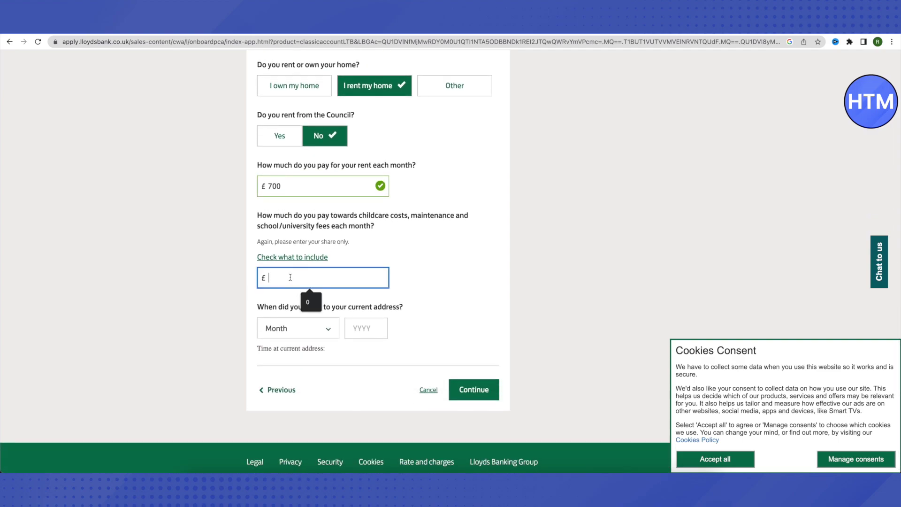
type("0")
left_click(305, 331)
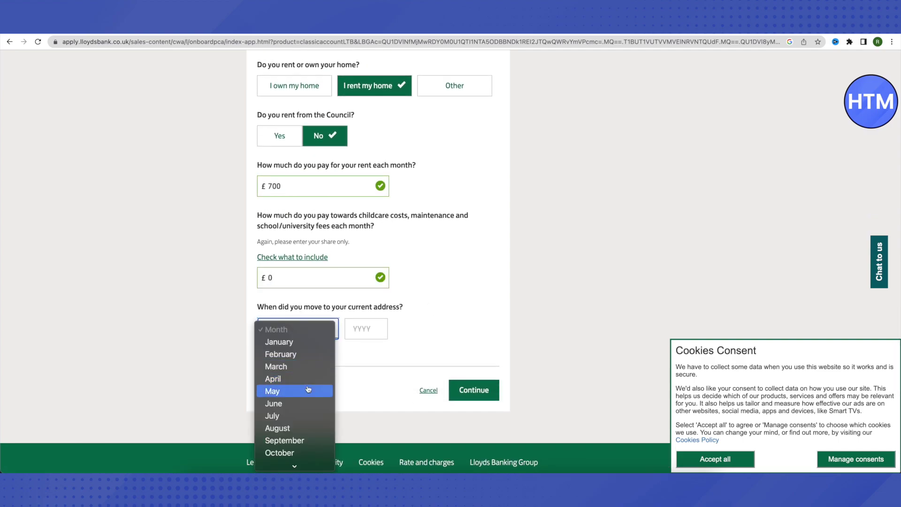
left_click(279, 453)
left_click(366, 329)
type("2022")
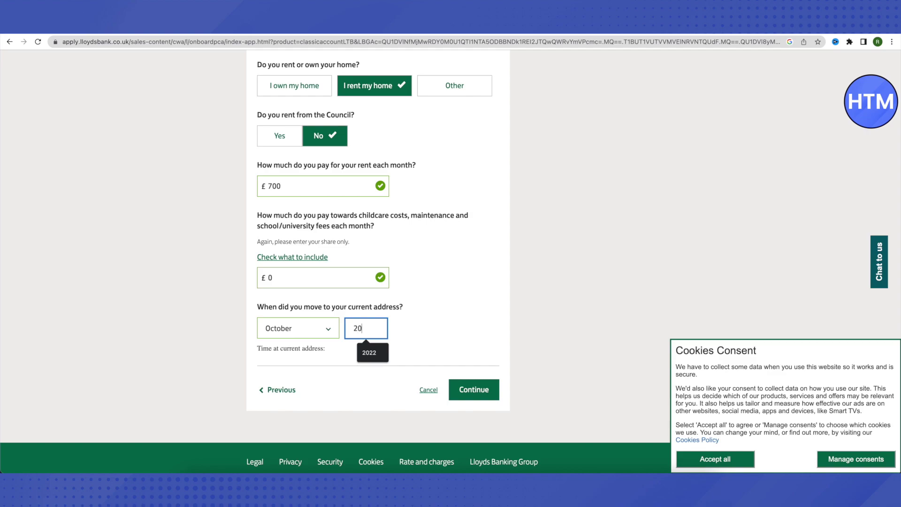
left_click(449, 318)
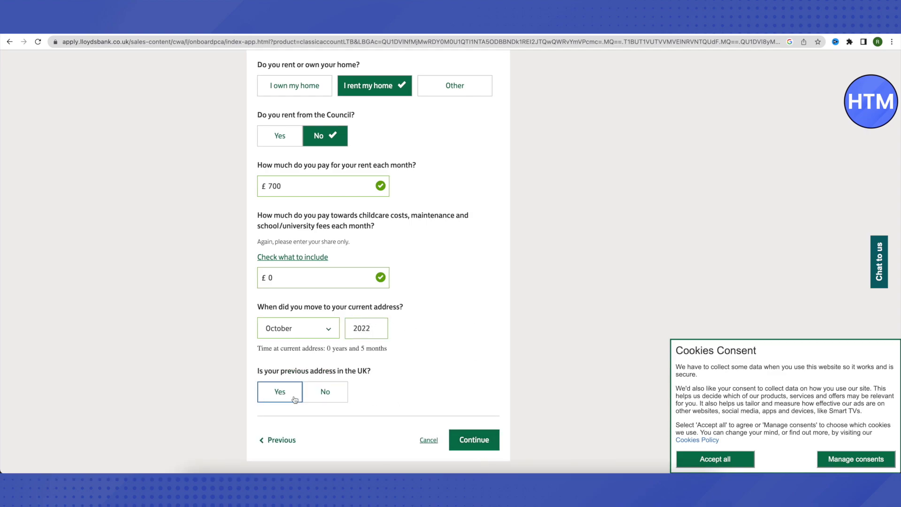
Mark the previous address as outside the UK, with lines '88' and 'Shiv'.
left_click(335, 400)
scroll(471, 397, "down", 2)
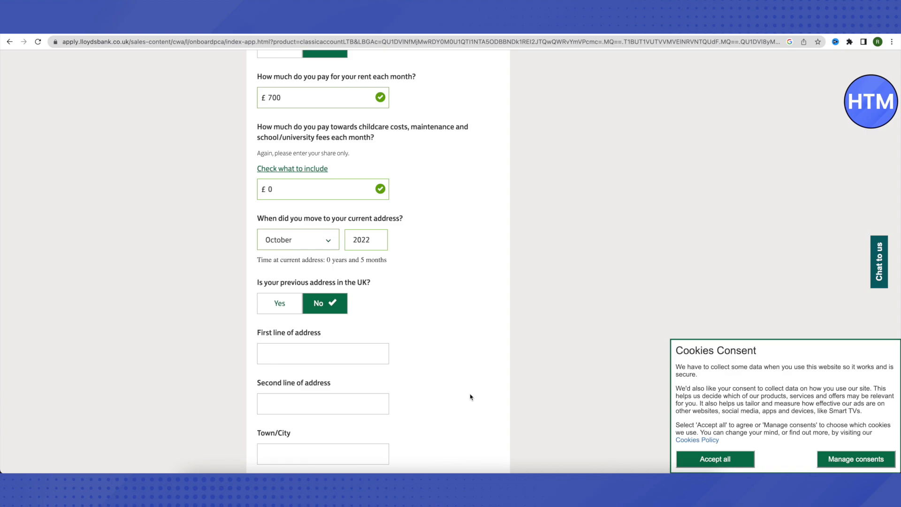
scroll(439, 363, "down", 2)
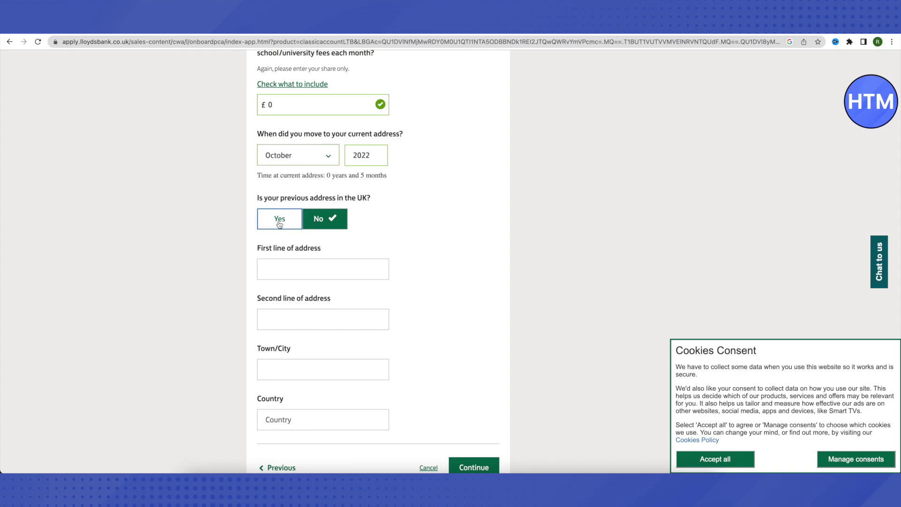
left_click(299, 269)
scroll(408, 263, "down", 3)
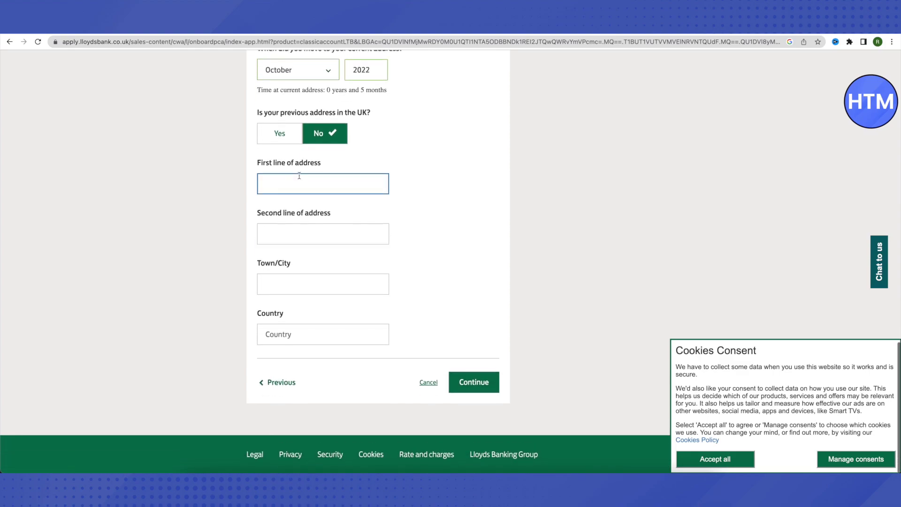
type("88")
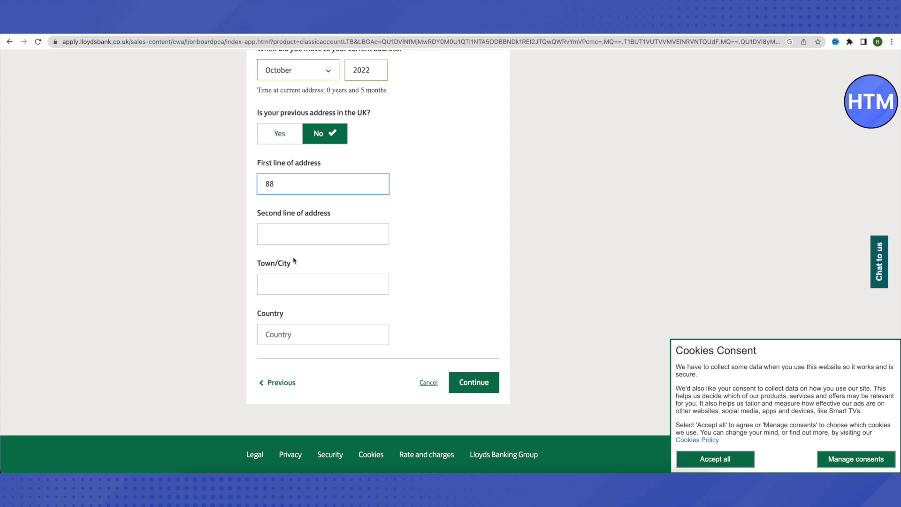
left_click(289, 233)
type("Shuv")
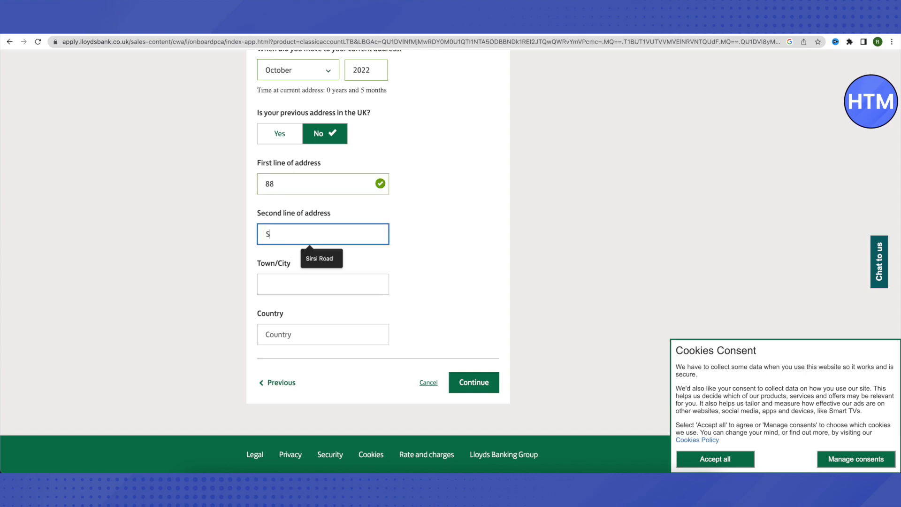
left_click(315, 284)
key("BackSpace")
key("BackSpace")
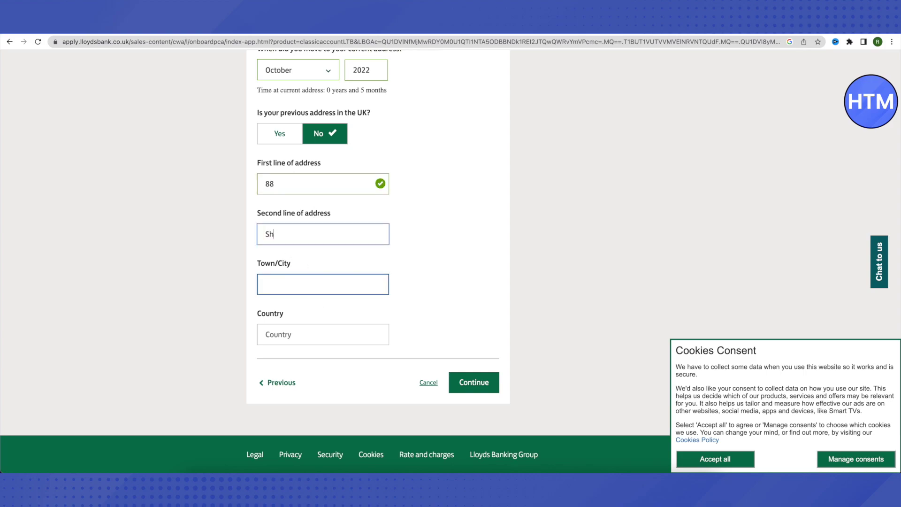
type("iv")
Pick the previous town from the suggestions and set the country to India.
left_click(305, 285)
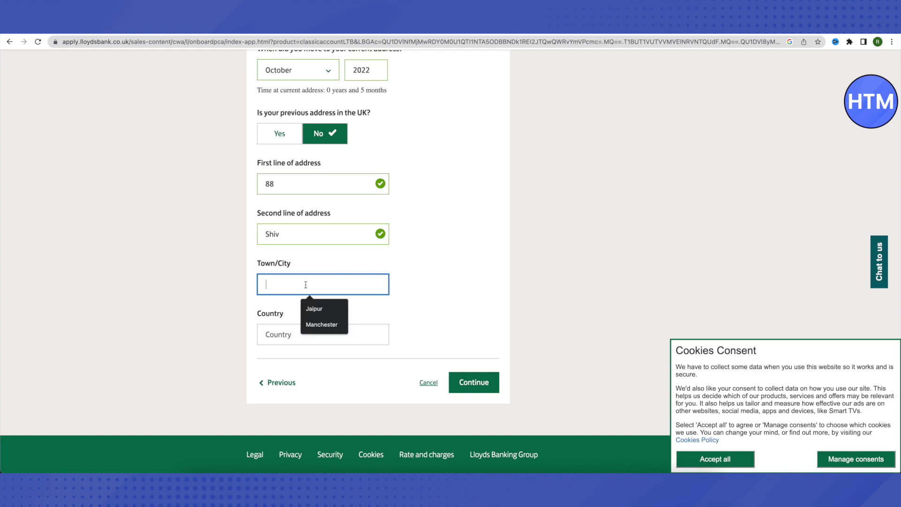
left_click(314, 309)
left_click(371, 335)
type("I")
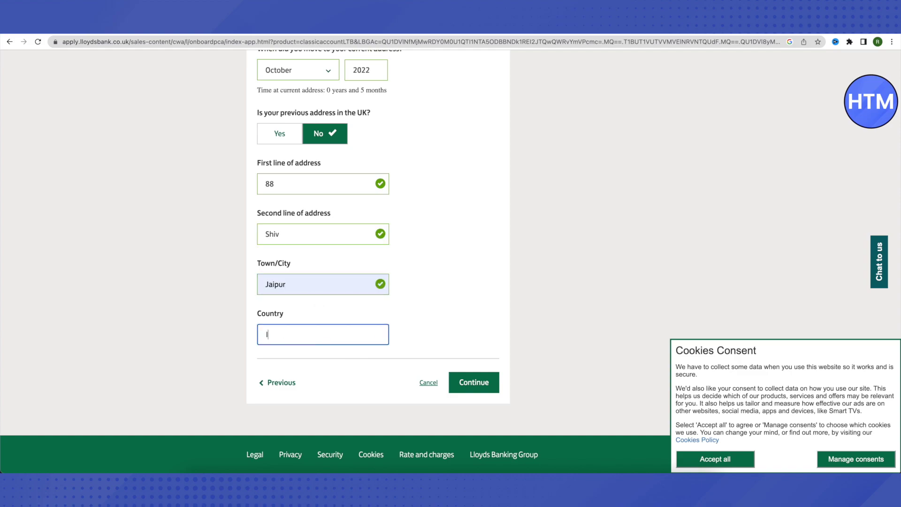
type("ndia")
left_click(324, 381)
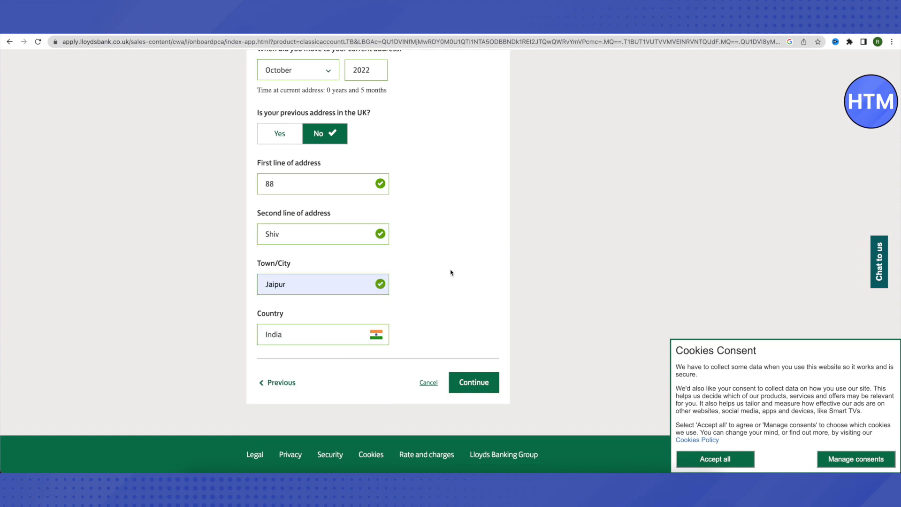
Continue to Your income and answer No to employed, I'm unemployed, and No to foreign tax residency.
left_click(488, 387)
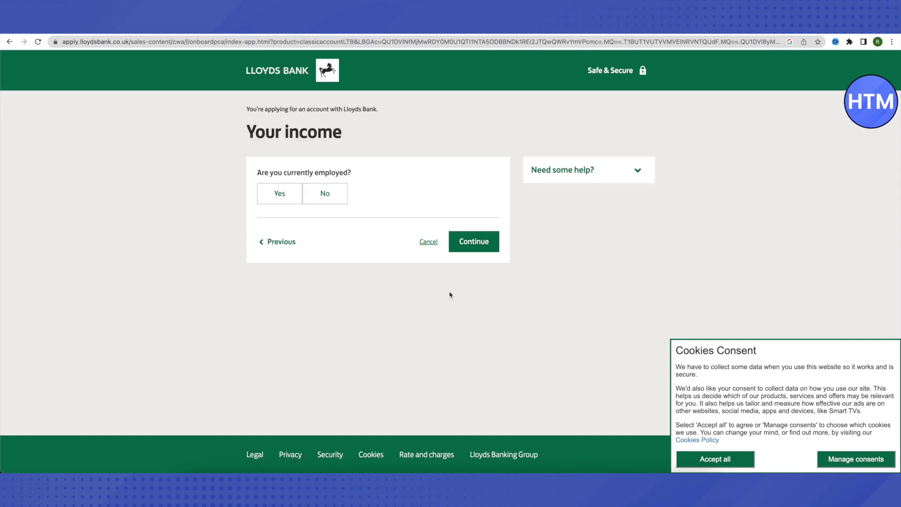
left_click(333, 199)
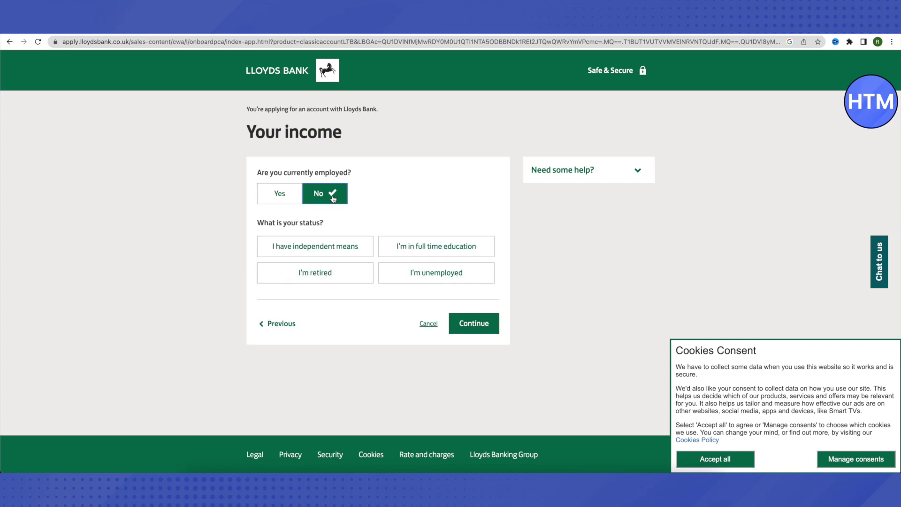
left_click(428, 276)
left_click(316, 329)
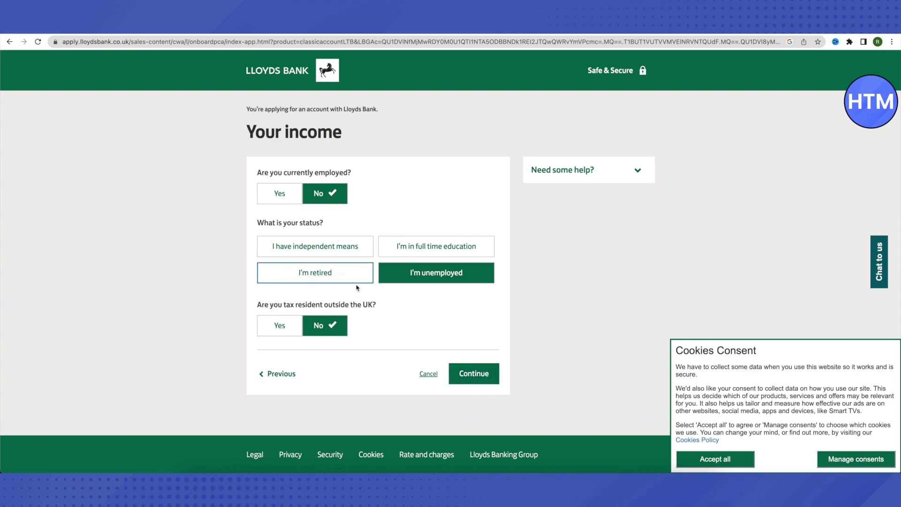
Submit the income answers and select the phone number field on the contact details page.
left_click(470, 373)
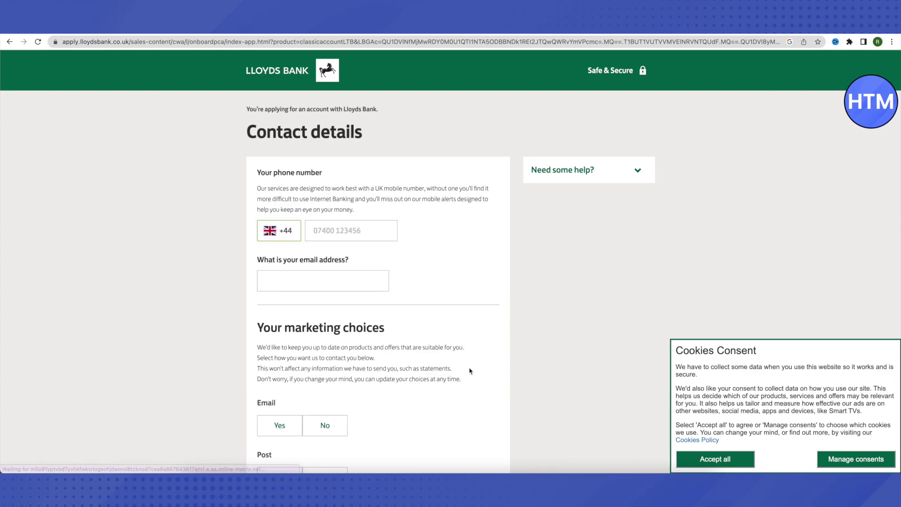
left_click(381, 232)
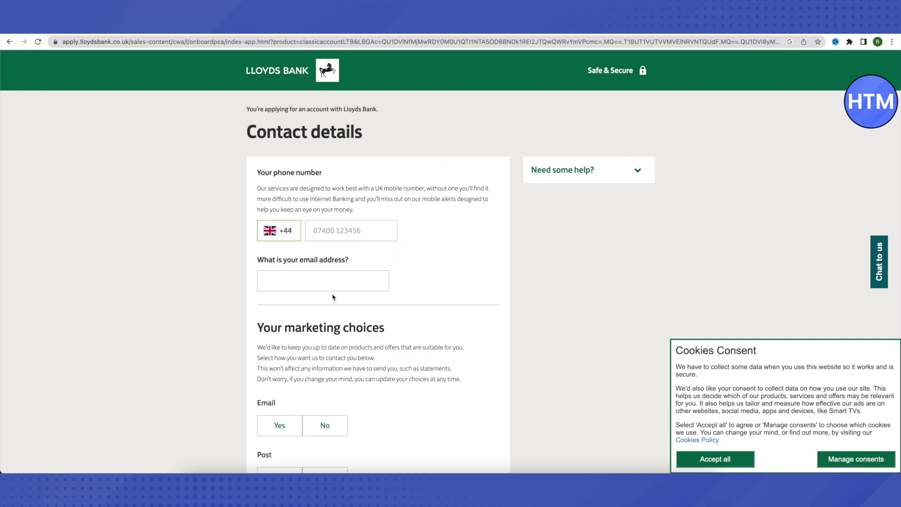
scroll(471, 263, "down", 6)
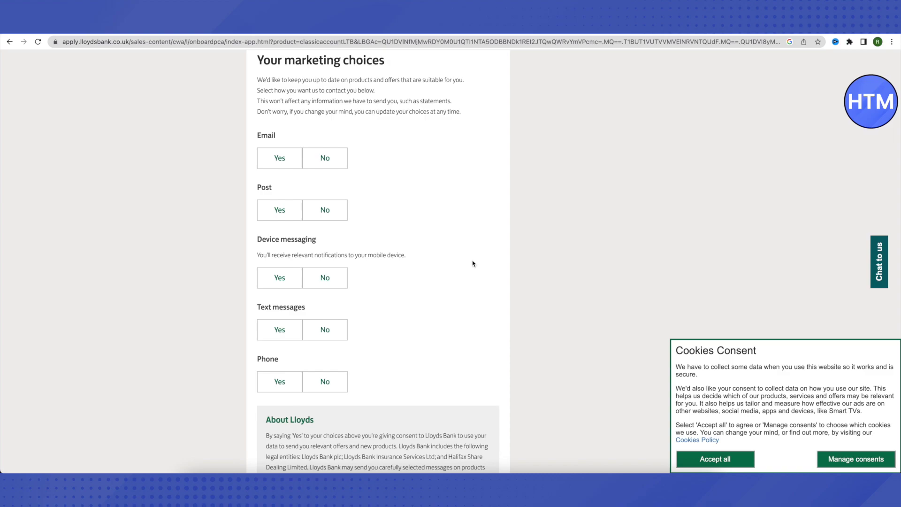
scroll(473, 263, "down", 1)
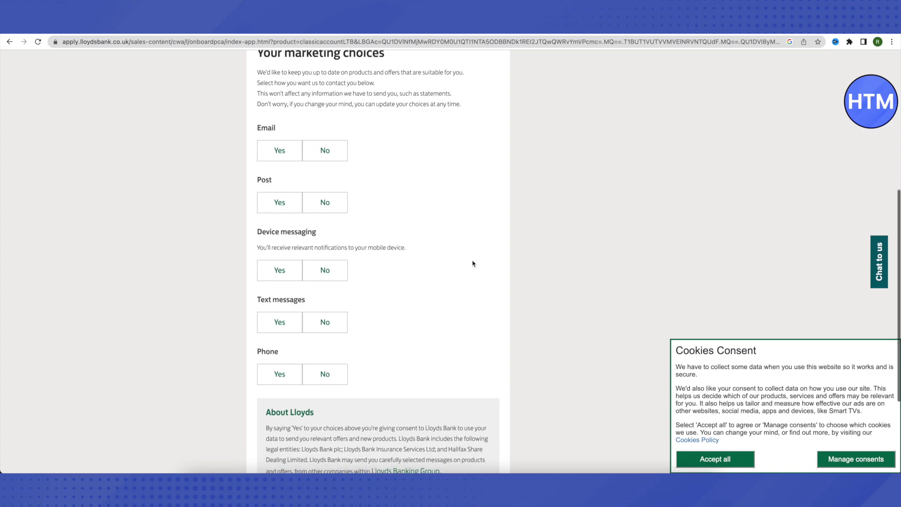
Answer Yes to email, post, device messaging, text and phone marketing, then continue.
left_click(281, 151)
left_click(274, 203)
scroll(273, 270, "down", 3)
scroll(281, 271, "down", 1)
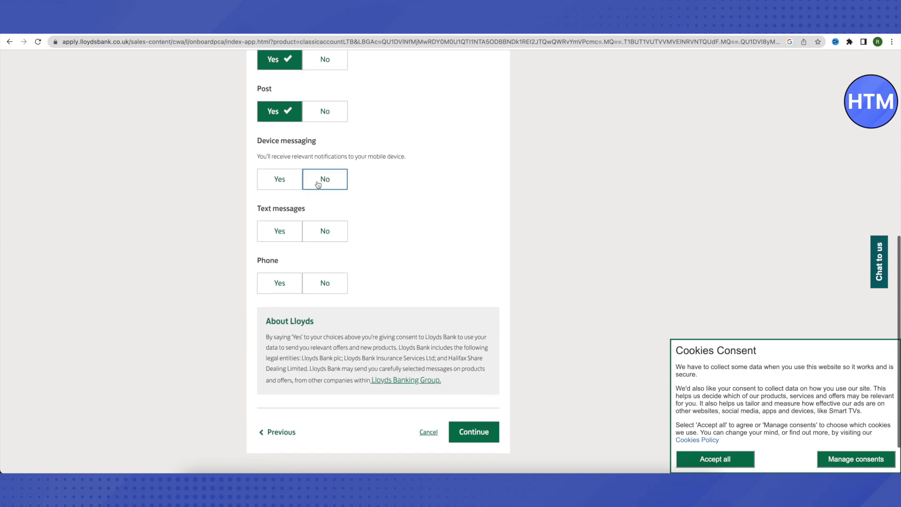
left_click(275, 181)
left_click(271, 235)
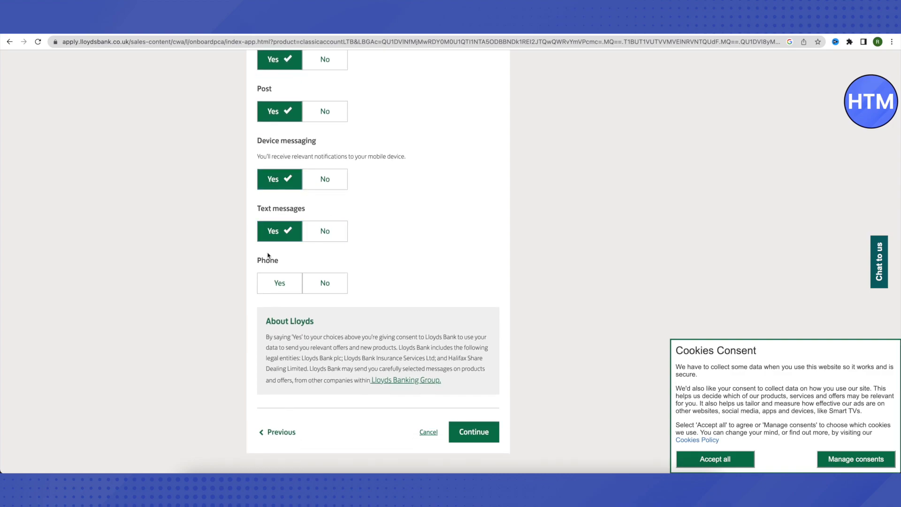
left_click(275, 284)
scroll(416, 281, "down", 2)
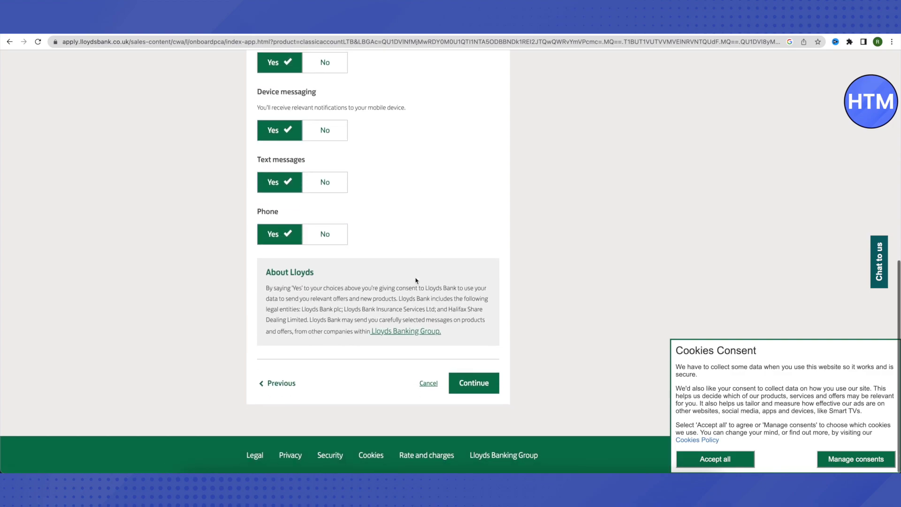
scroll(458, 277, "up", 3)
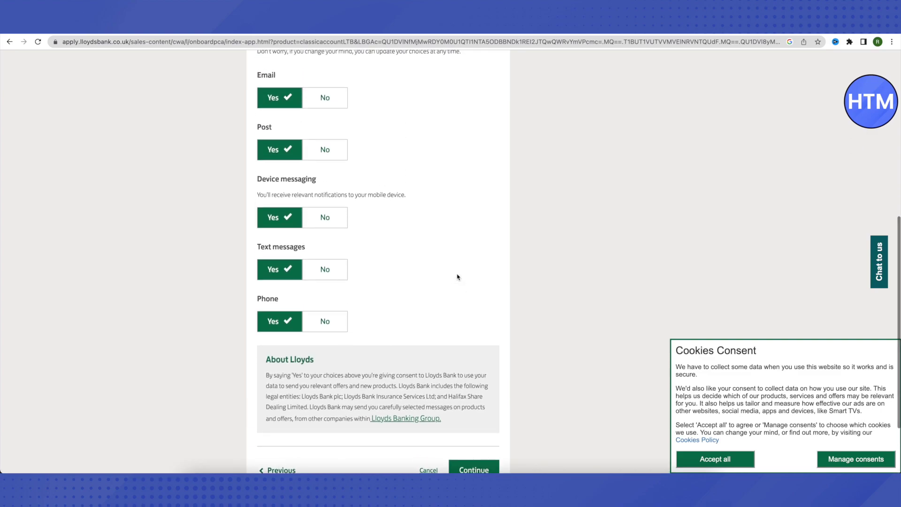
scroll(458, 277, "down", 3)
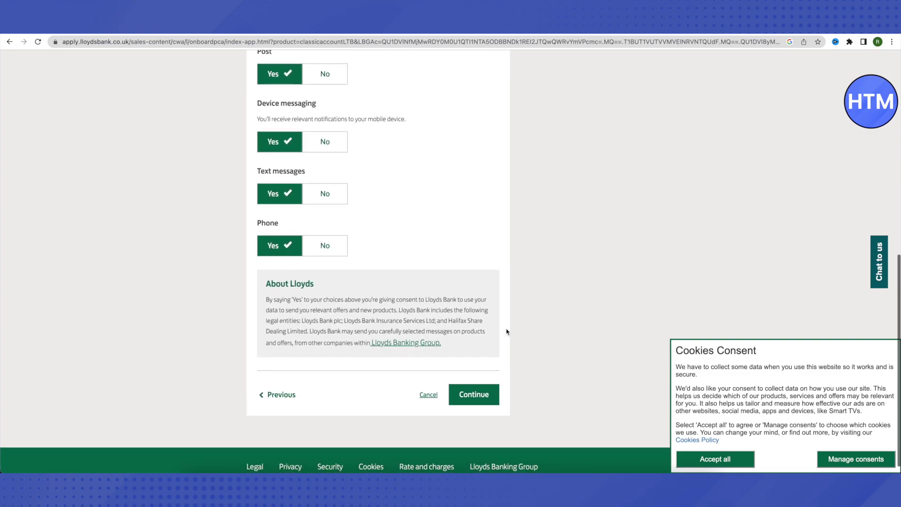
left_click(483, 397)
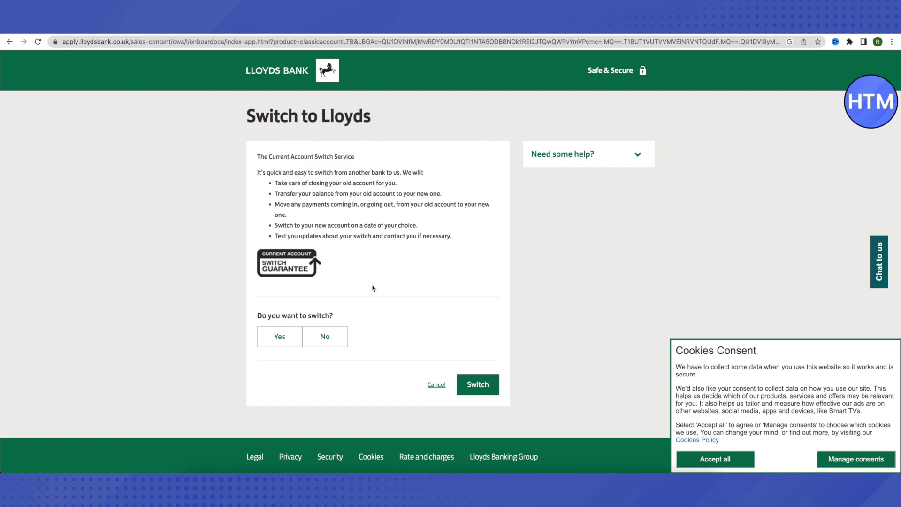
Answer No to switching banks and continue without switching to the Classic Account offer.
left_click(345, 340)
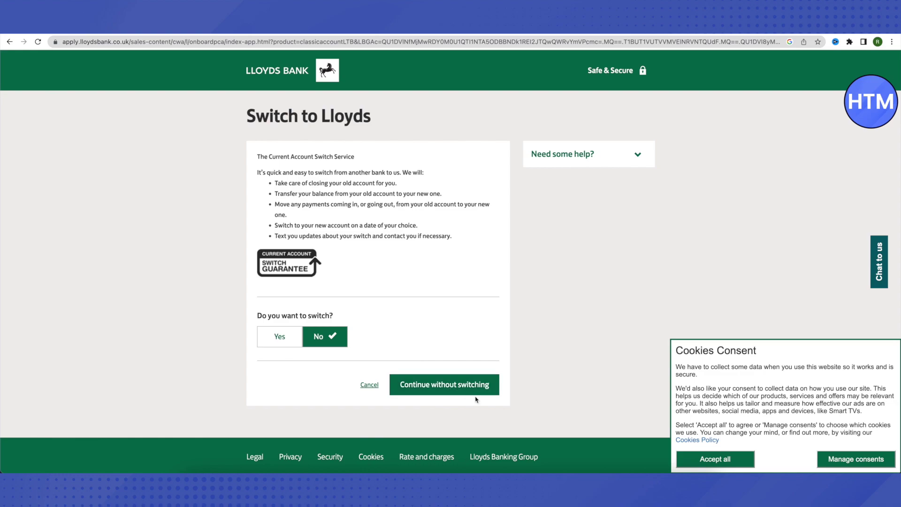
left_click(451, 394)
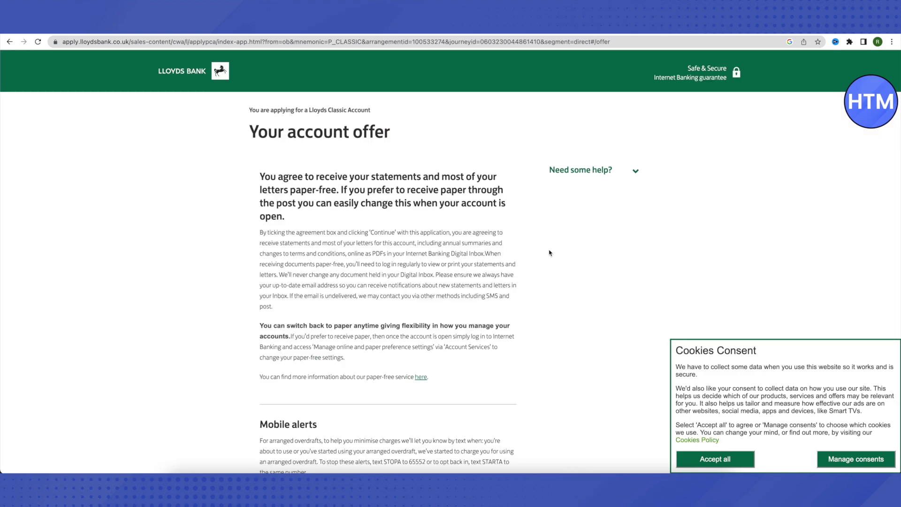
Tick the Lloyds Classic Account agreement checkbox and complete the application.
scroll(547, 252, "down", 1)
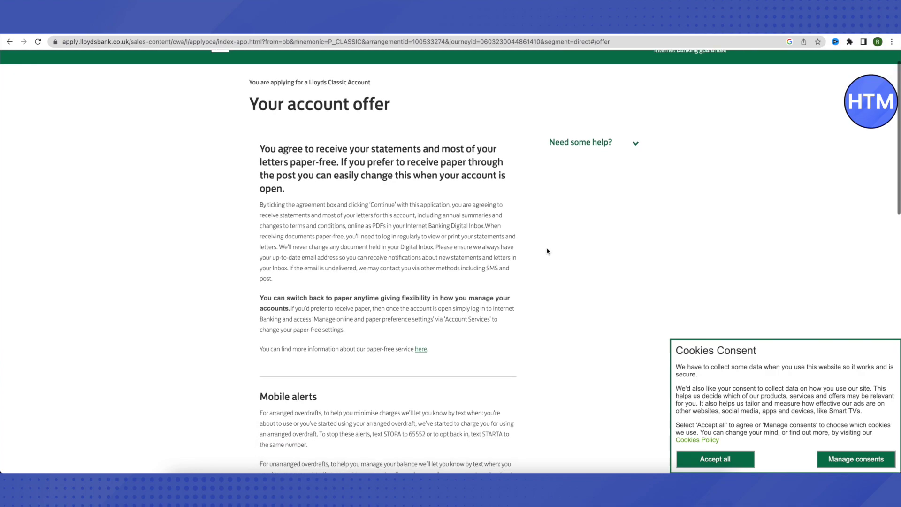
scroll(547, 251, "down", 4)
scroll(547, 251, "down", 20)
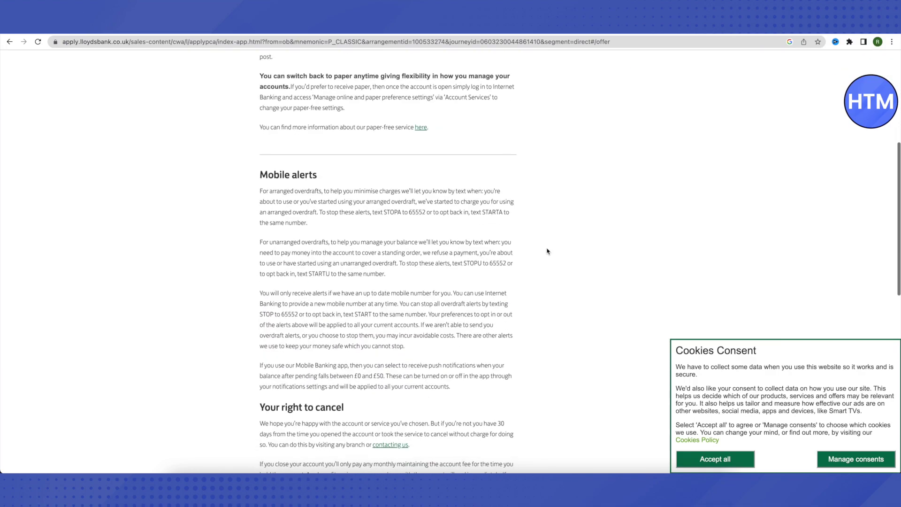
scroll(547, 251, "down", 1)
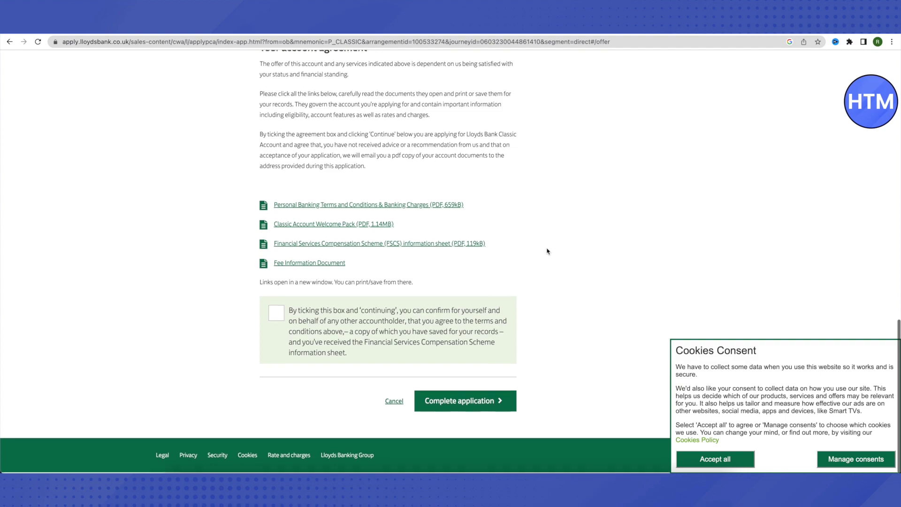
left_click(274, 317)
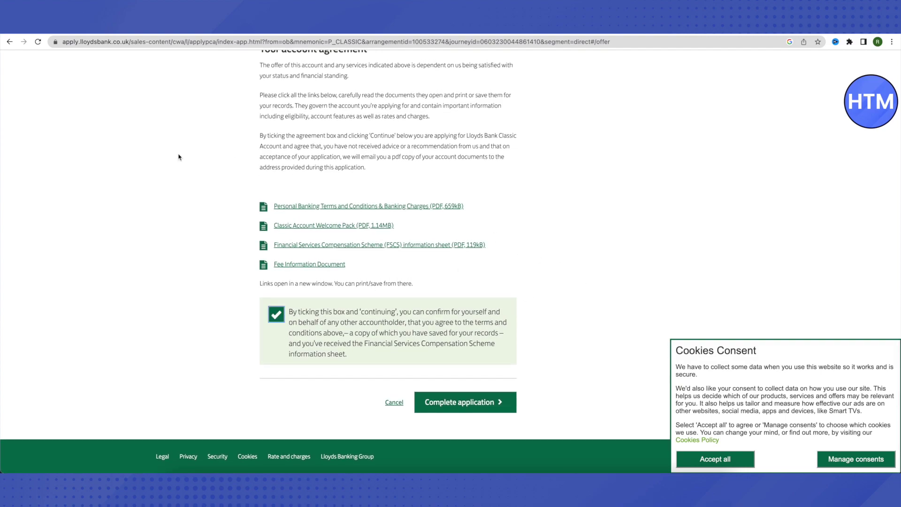
scroll(493, 247, "up", 8)
scroll(491, 253, "up", 12)
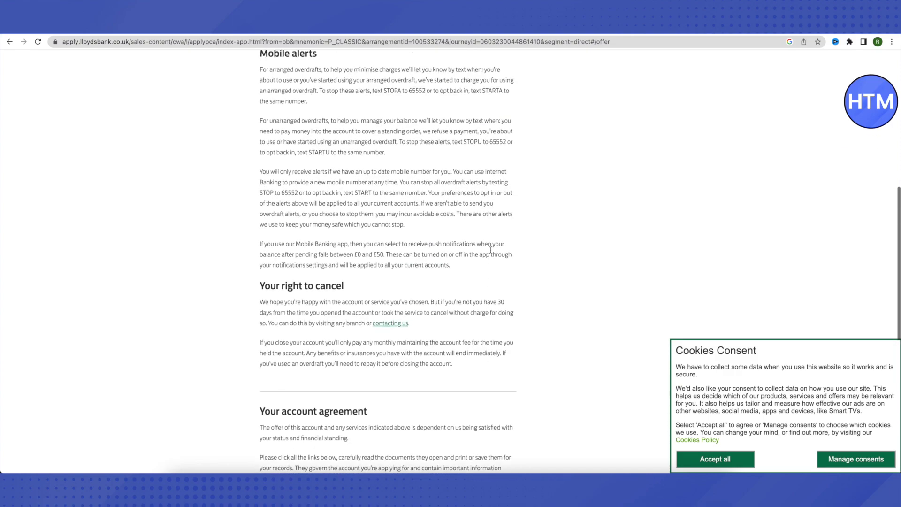
scroll(491, 253, "down", 9)
scroll(491, 253, "down", 12)
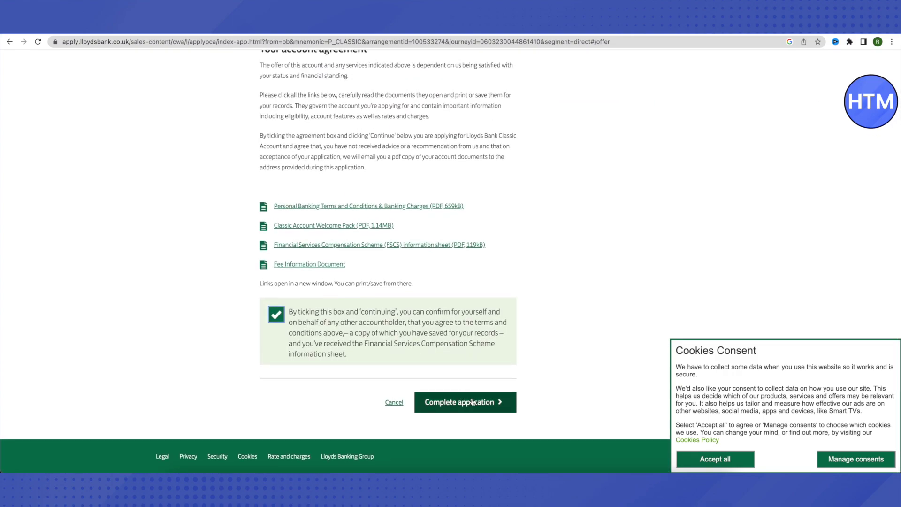
left_click(474, 408)
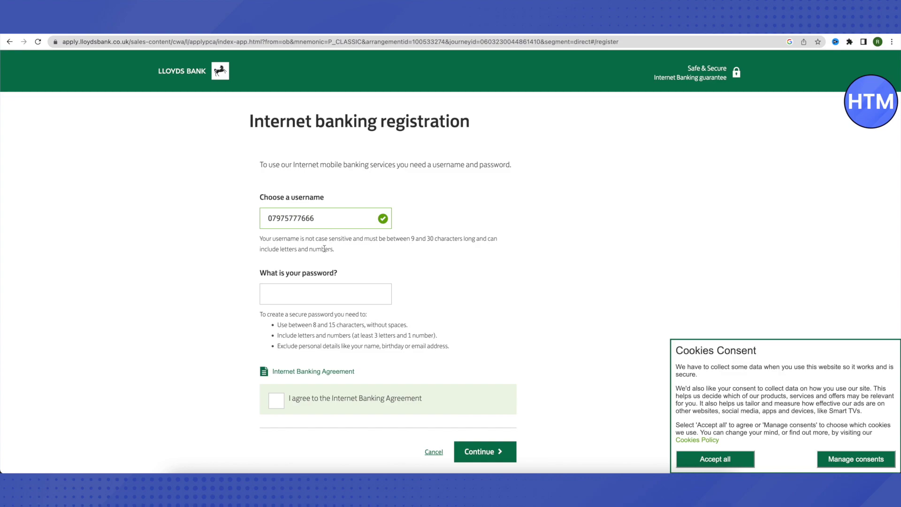
Enter an internet banking password, accept the Internet Banking Agreement, and continue.
left_click(304, 293)
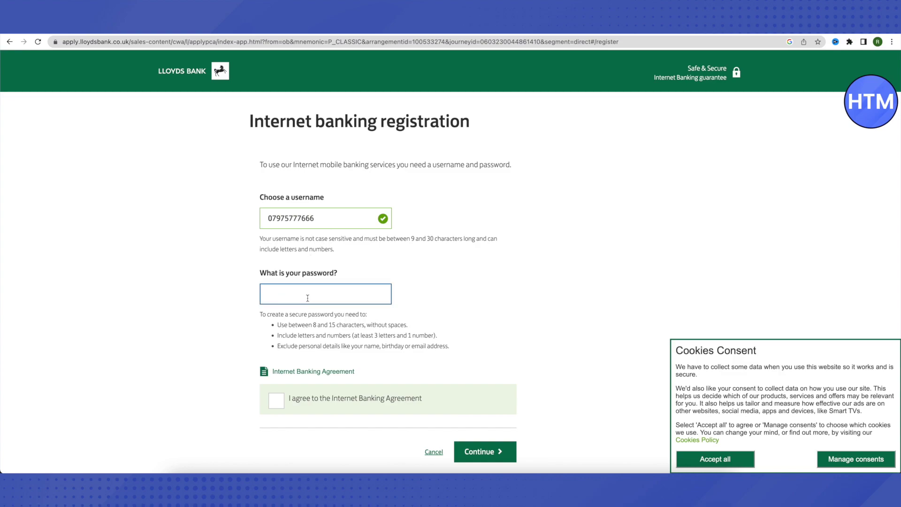
scroll(308, 298, "down", 1)
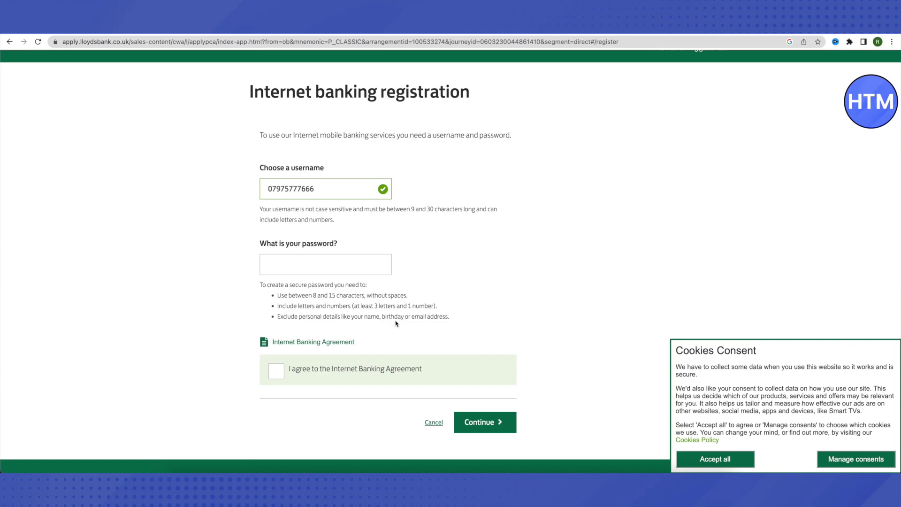
left_click(315, 263)
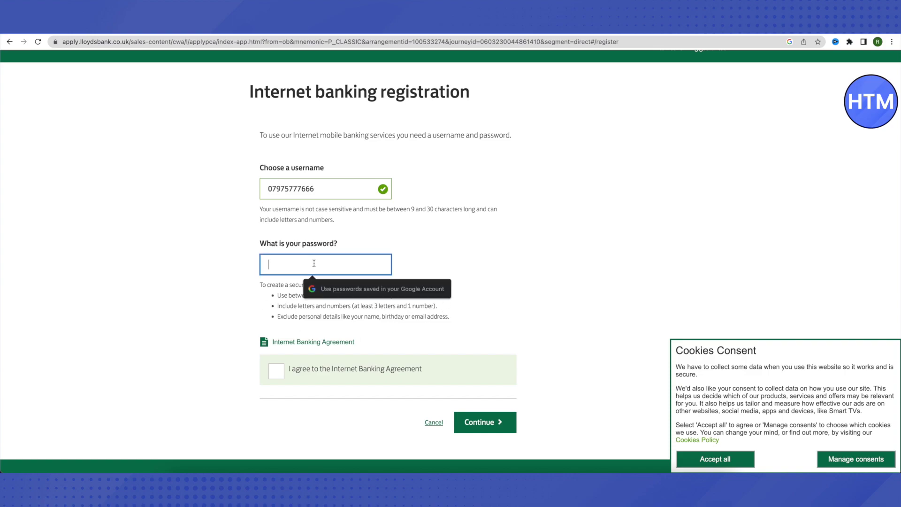
type("••••••")
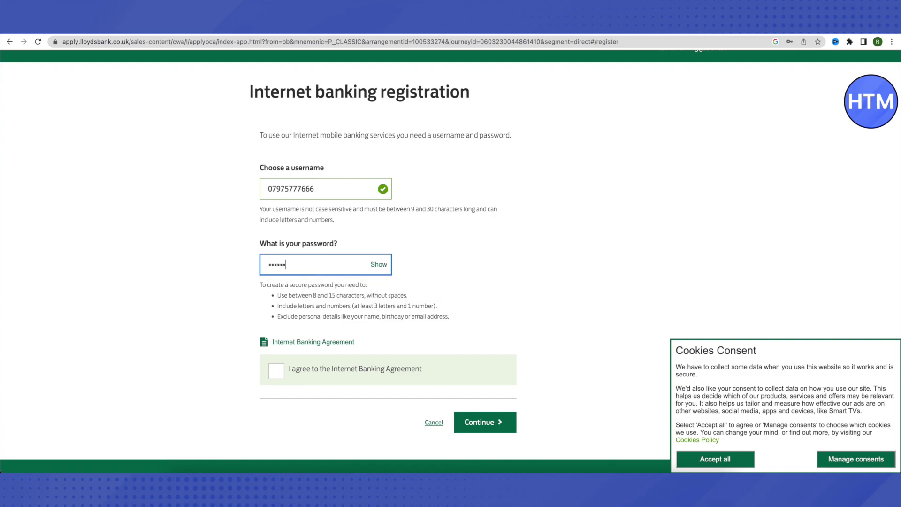
type("•••")
left_click(277, 379)
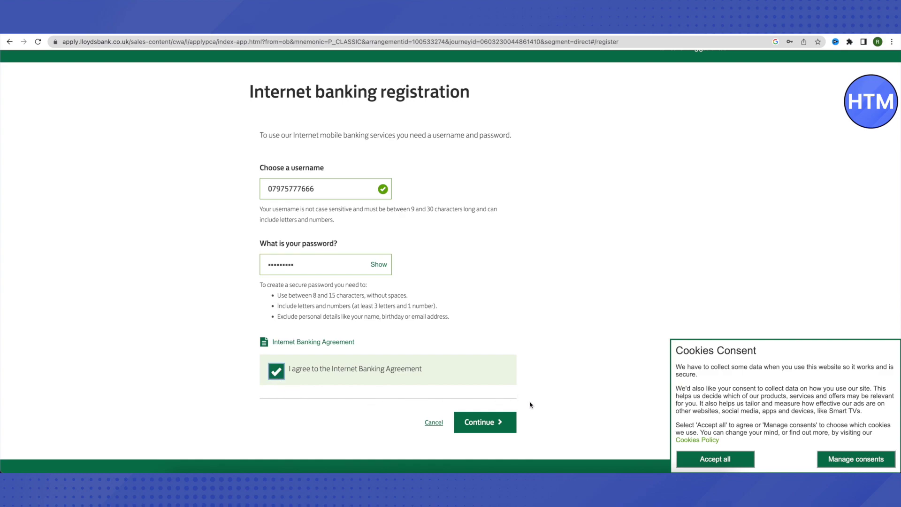
left_click(498, 423)
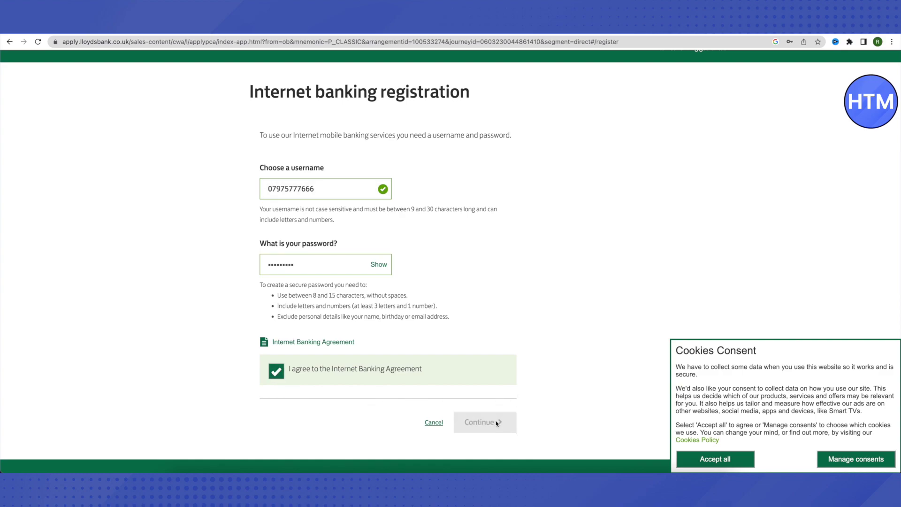